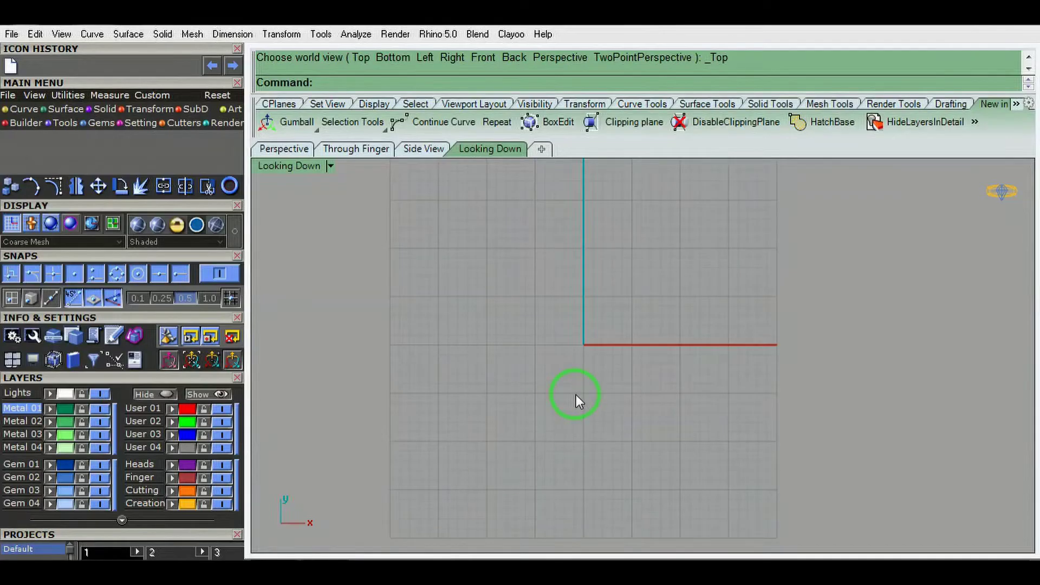
# Step: Import LION HEAD 2.stl from the LION FACE folder with the default STL options
pyautogui.moveTo(578, 392); pyautogui.dragTo(652, 388, button='right')
pyautogui.hotkey('ctrl', 'i')
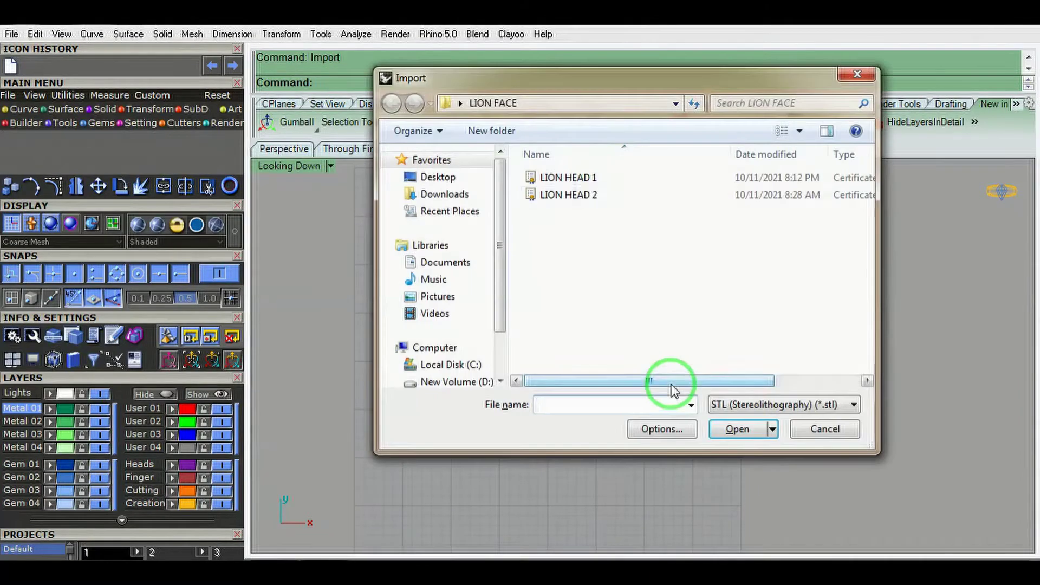
pyautogui.click(594, 198)
pyautogui.click(736, 428)
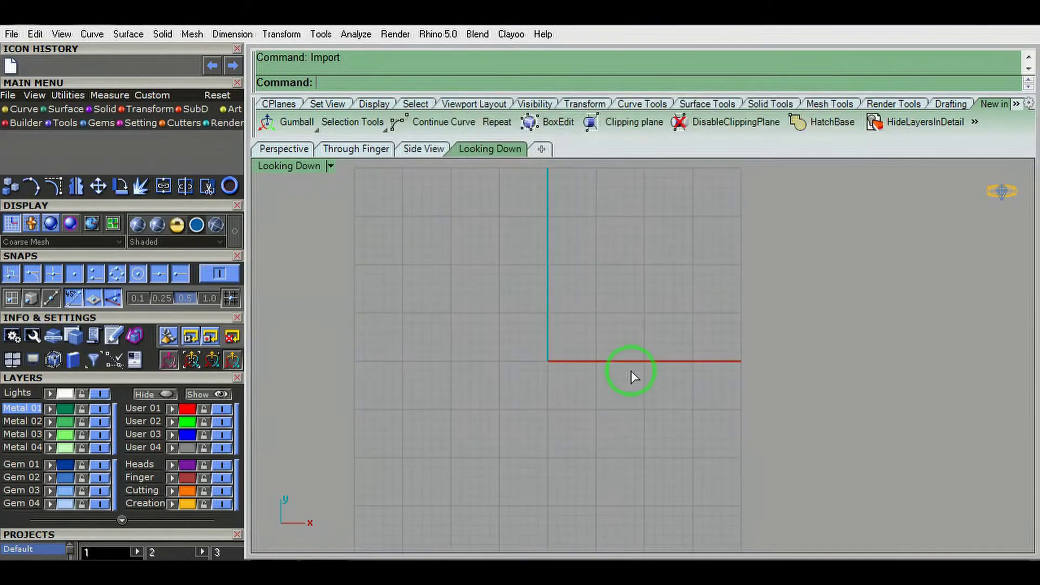
pyautogui.click(606, 369)
# Step: Set the lion mesh's material assignment to By Object in its properties
pyautogui.click(516, 333)
pyautogui.moveTo(634, 413); pyautogui.dragTo(550, 247, button='right')
pyautogui.hotkey('ctrl', 'F1')
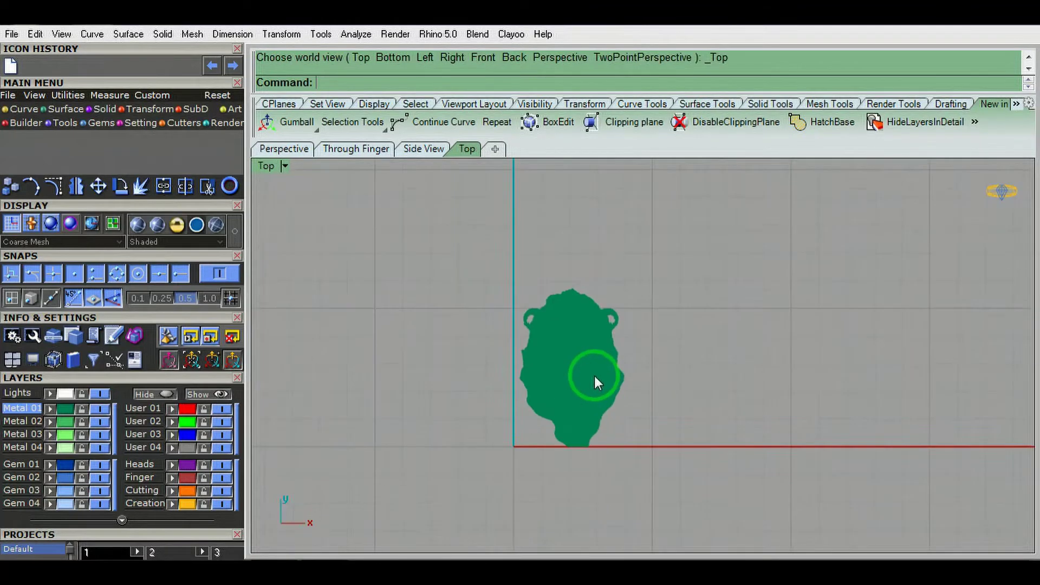
pyautogui.click(594, 376)
pyautogui.press('F3')
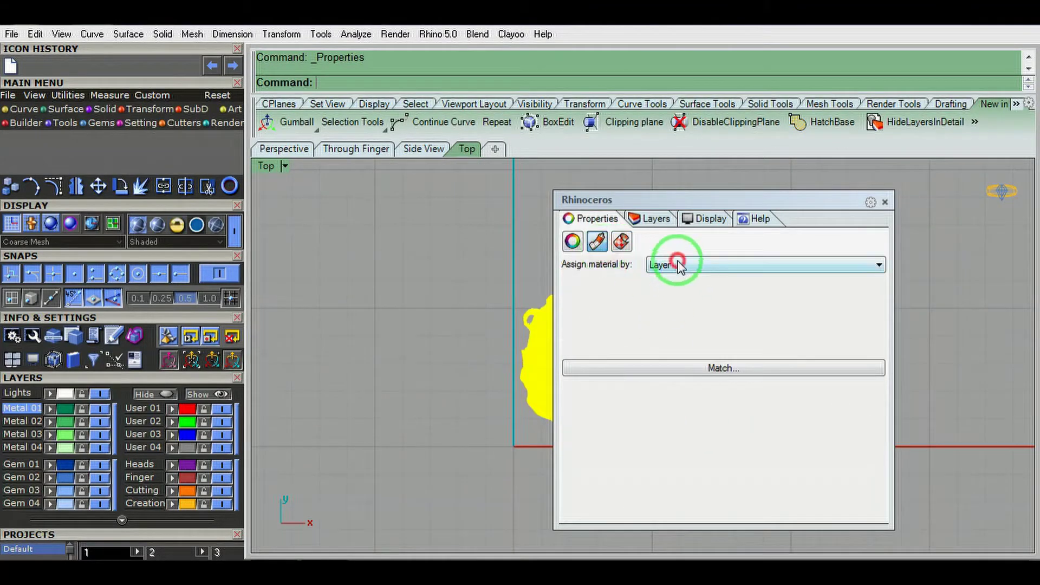
pyautogui.click(657, 264)
pyautogui.click(670, 301)
pyautogui.click(885, 202)
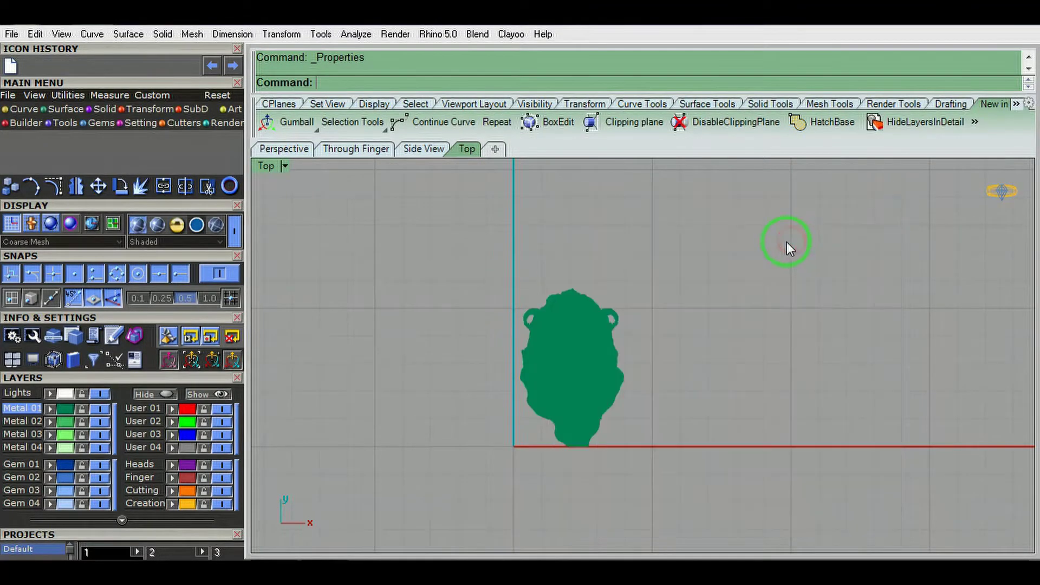
# Step: Move the lion mesh to the origin
pyautogui.click(597, 348)
pyautogui.scroll(-3, 632, 363)
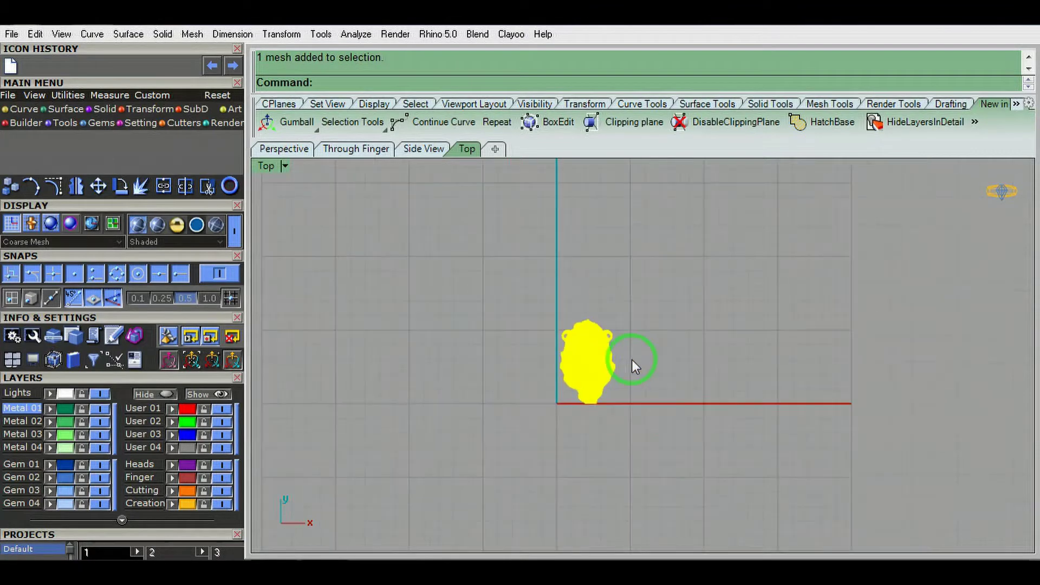
pyautogui.scroll(5, 534, 361)
pyautogui.press('m')
pyautogui.press('Return')
pyautogui.press('Return')
pyautogui.press('Escape')
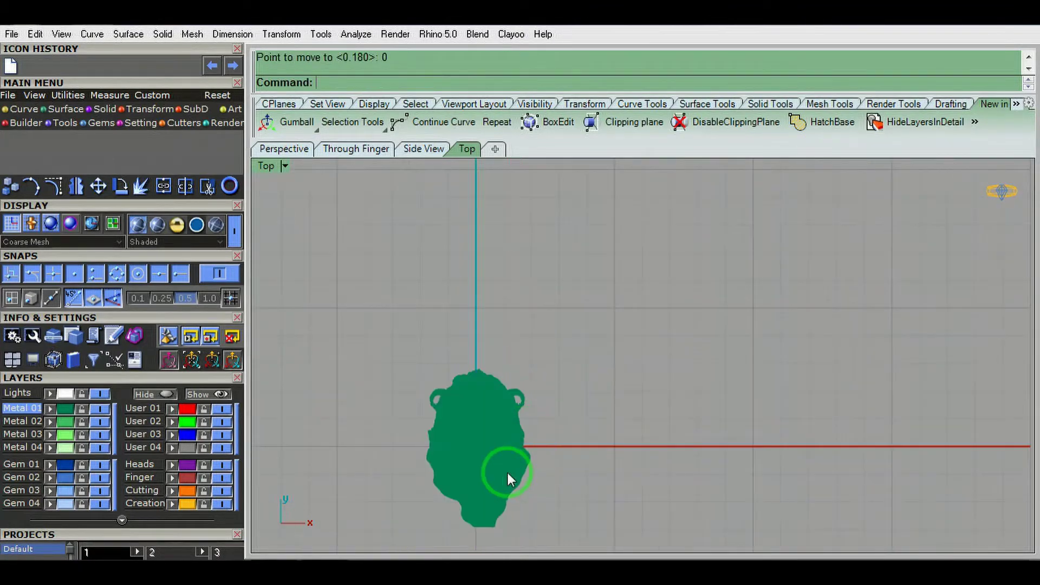
pyautogui.write('line')
pyautogui.press('Return')
# Step: Draw a horizontal reference line beneath the lion with a distance of 20
pyautogui.click(501, 481)
pyautogui.click(642, 368)
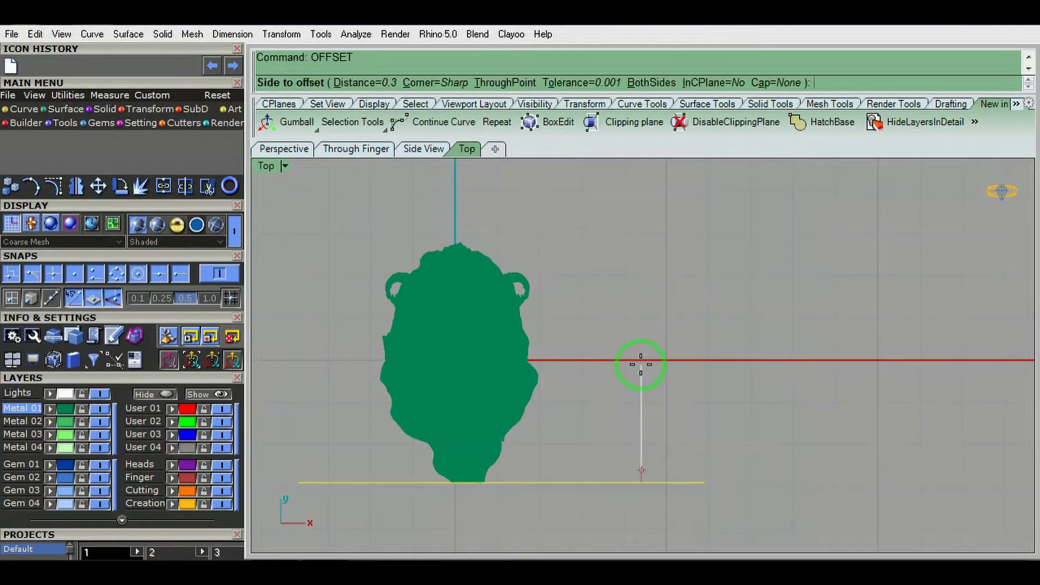
pyautogui.write('20')
pyautogui.press('Return')
pyautogui.press('Return')
pyautogui.scroll(-3, 596, 359)
# Step: Scale the lion mesh up to a larger size
pyautogui.click(544, 380)
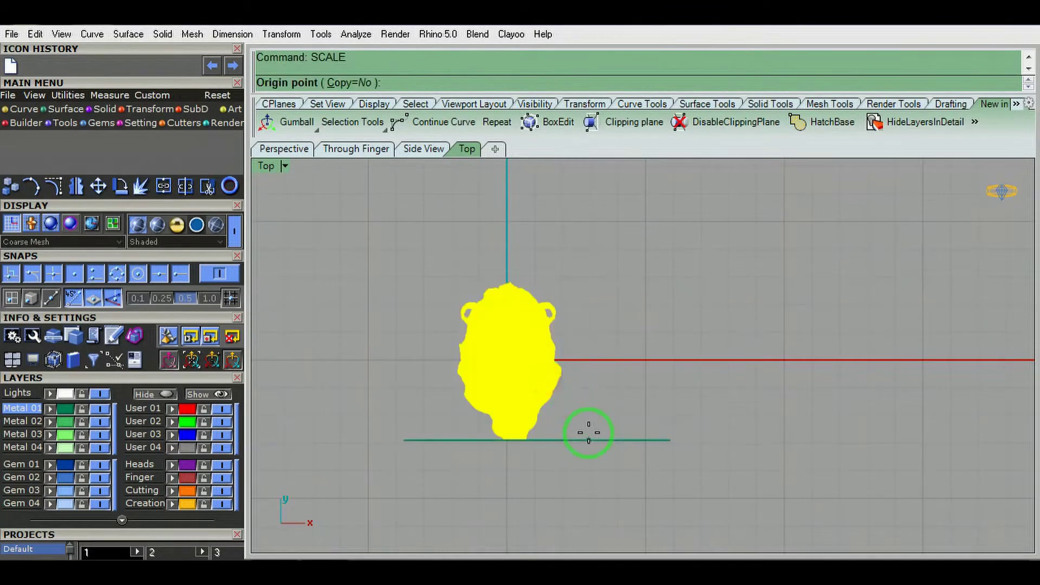
pyautogui.scroll(-2, 593, 322)
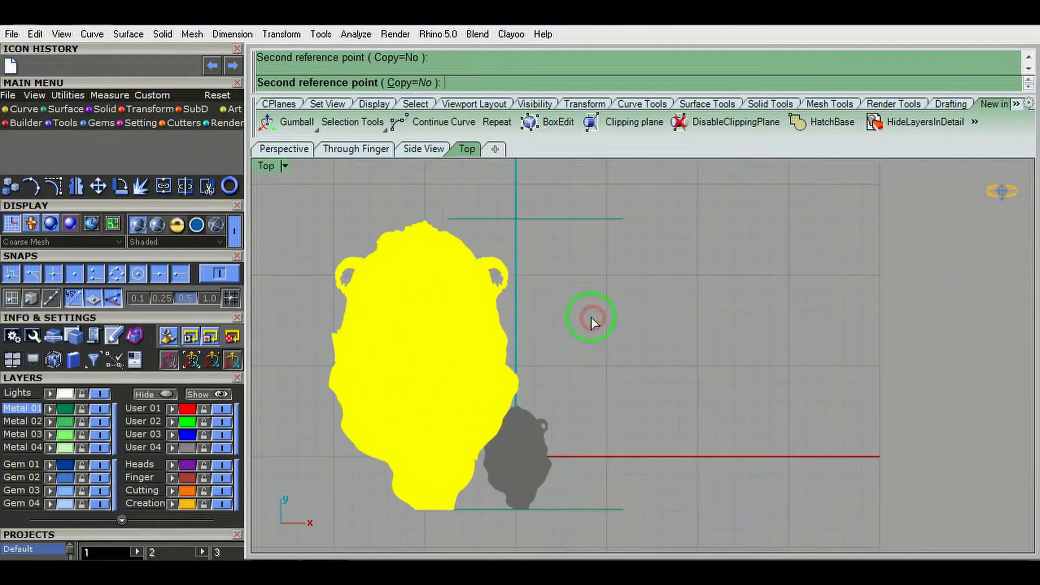
pyautogui.click(591, 319)
pyautogui.scroll(-1, 602, 271)
pyautogui.press('Escape')
# Step: Draw a 20-diameter circle at the origin and move the lion into it
pyautogui.write('circle')
pyautogui.press('Return')
pyautogui.press('Return')
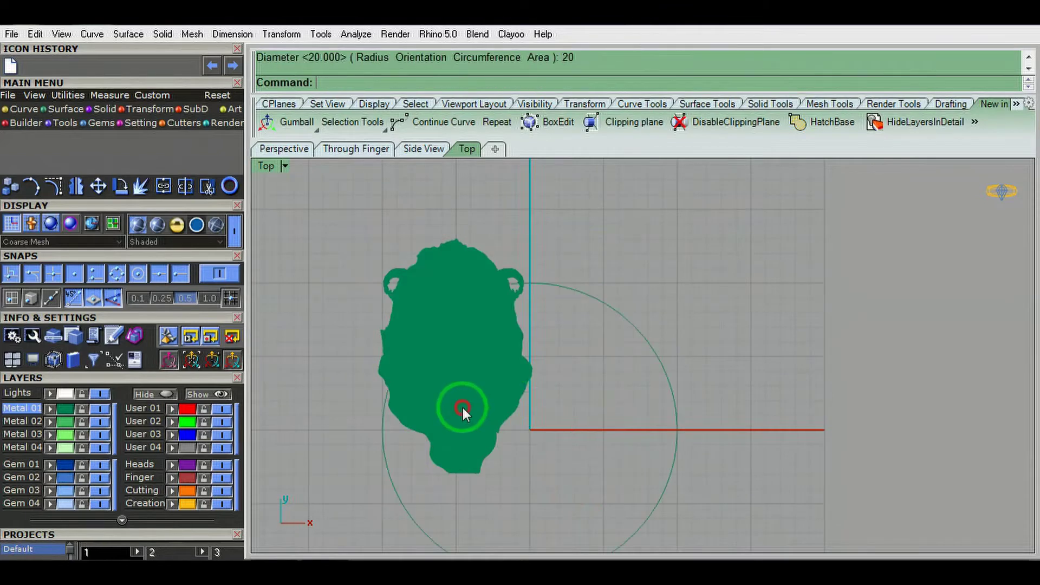
pyautogui.click(463, 409)
pyautogui.write('m')
pyautogui.press('Return')
pyautogui.click(729, 324)
pyautogui.click(796, 398)
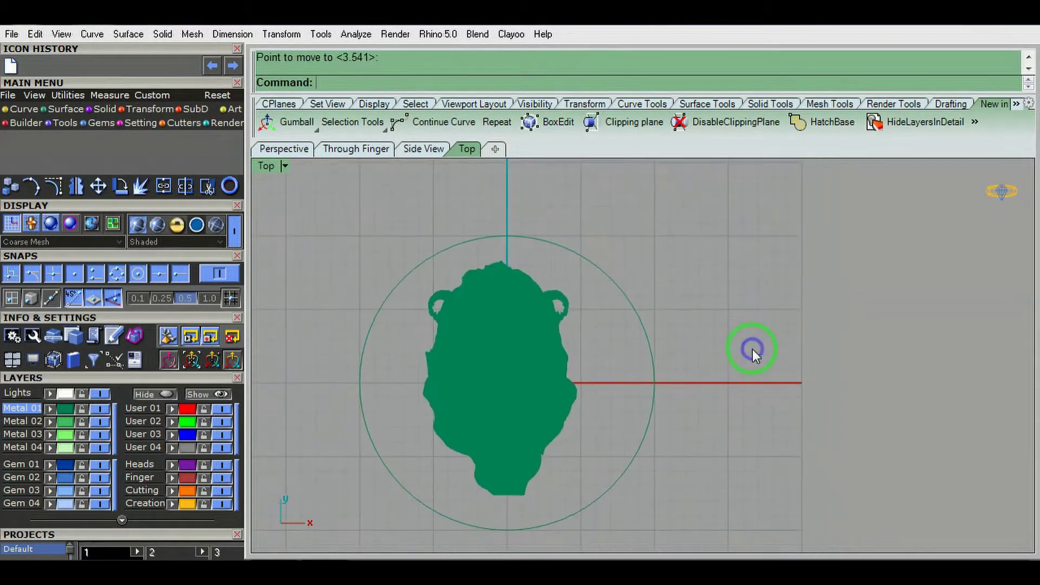
# Step: Re-move the lion to centre it inside the circle
pyautogui.click(599, 365)
pyautogui.write('m')
pyautogui.press('Return')
pyautogui.click(785, 403)
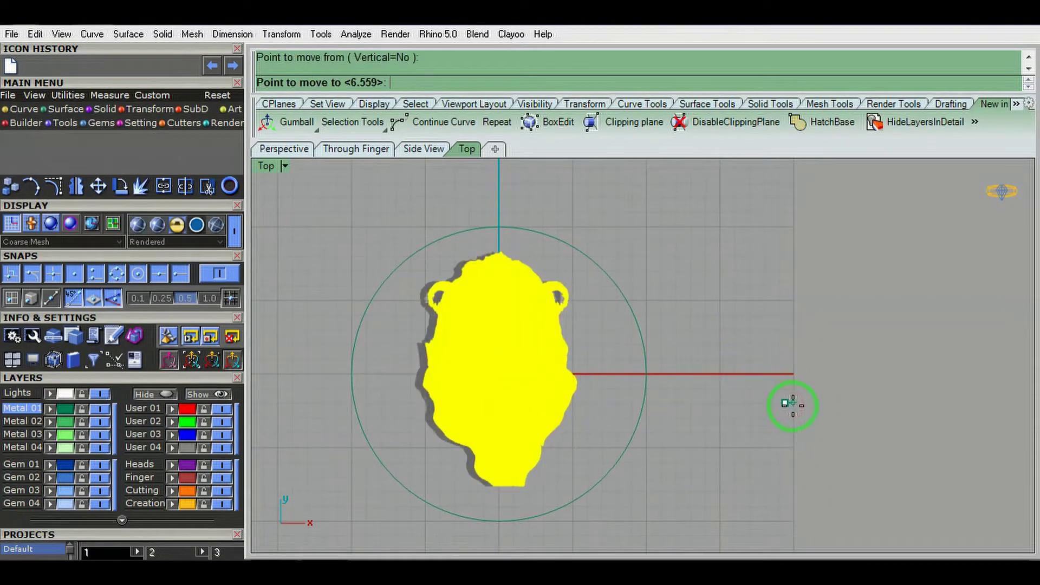
pyautogui.press('Escape')
pyautogui.press('Return')
pyautogui.click(725, 390)
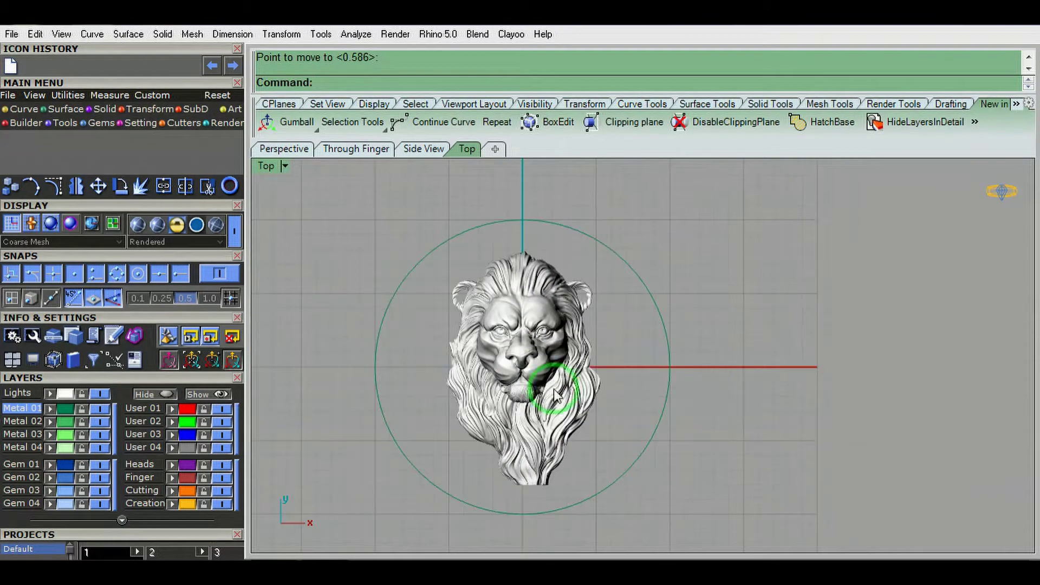
# Step: Rescale the lion twice about origin 0 to fit the circle
pyautogui.click(550, 390)
pyautogui.write('0')
pyautogui.press('Return')
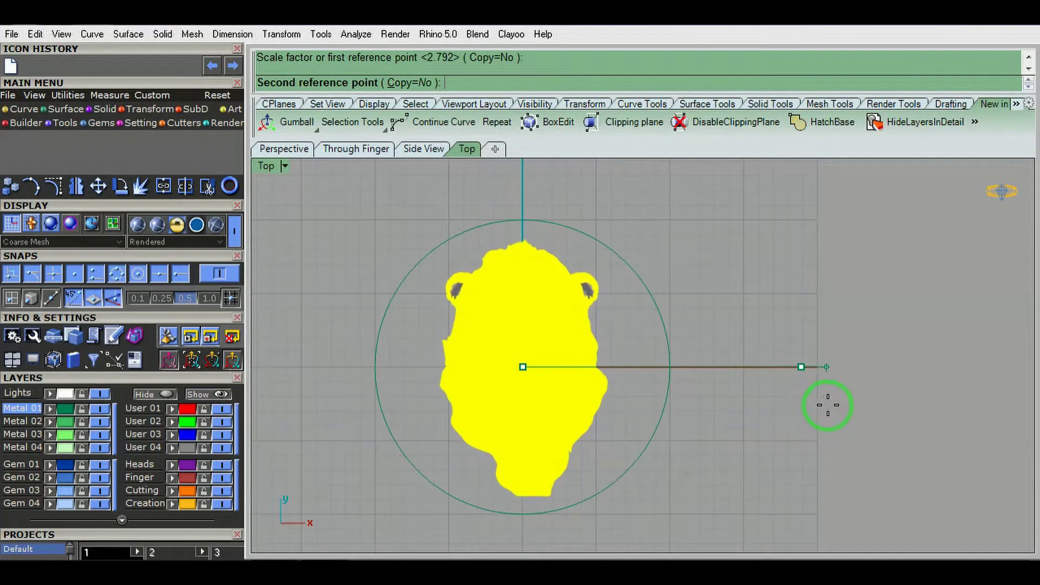
pyautogui.click(824, 405)
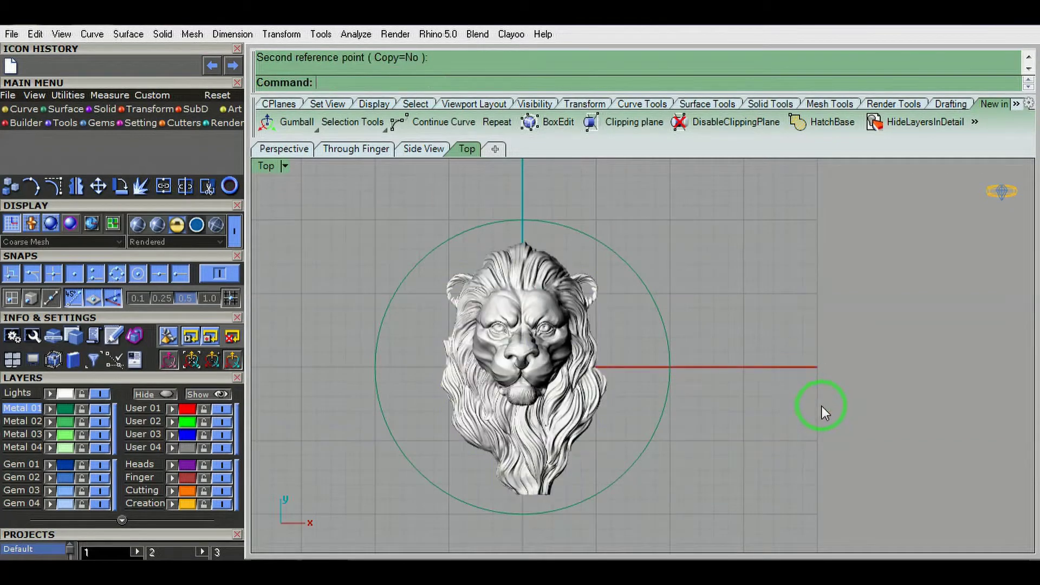
pyautogui.click(558, 387)
pyautogui.press('Return')
pyautogui.write('0')
pyautogui.press('Return')
pyautogui.click(821, 336)
# Step: Try a small shift of the lion, undo it, and hide the lion
pyautogui.click(579, 395)
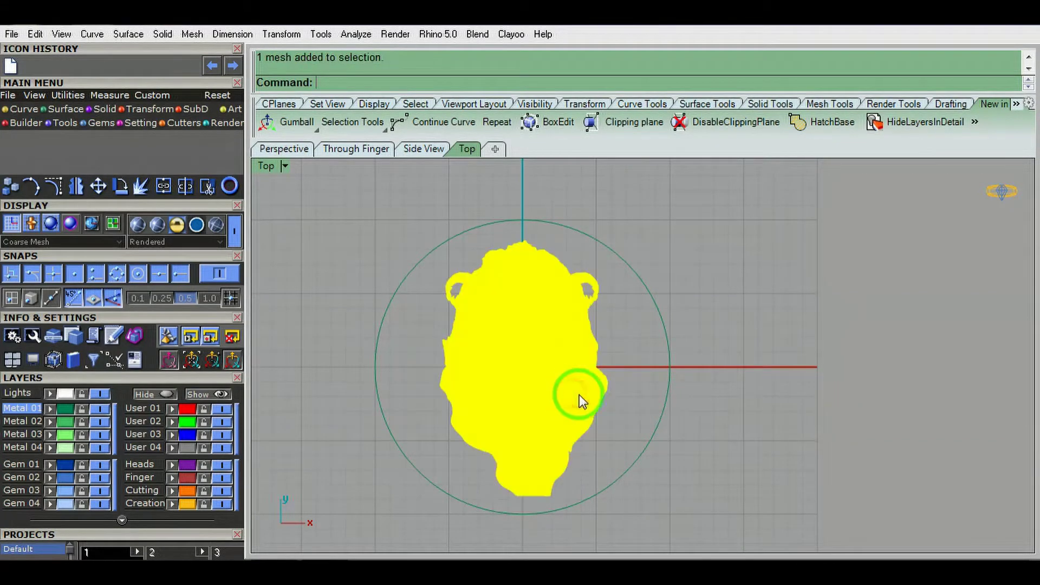
pyautogui.click(750, 346)
pyautogui.hotkey('ctrl', 'z')
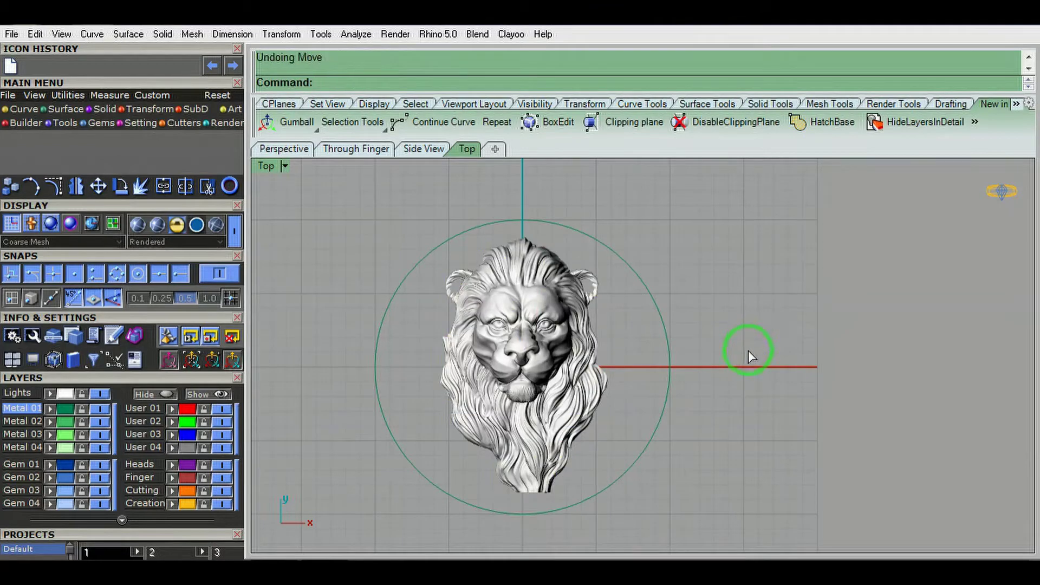
pyautogui.rightClick(708, 380)
pyautogui.click(590, 373)
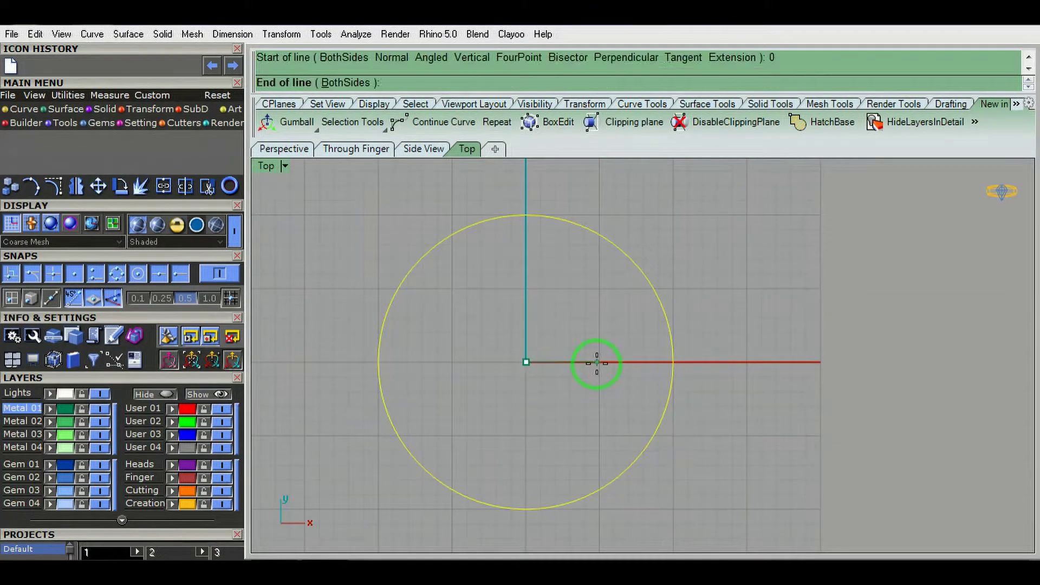
# Step: Set the lion aside and draw a line from the origin to the circle's right edge
pyautogui.hotkey('ctrl', 'shift', 'h')
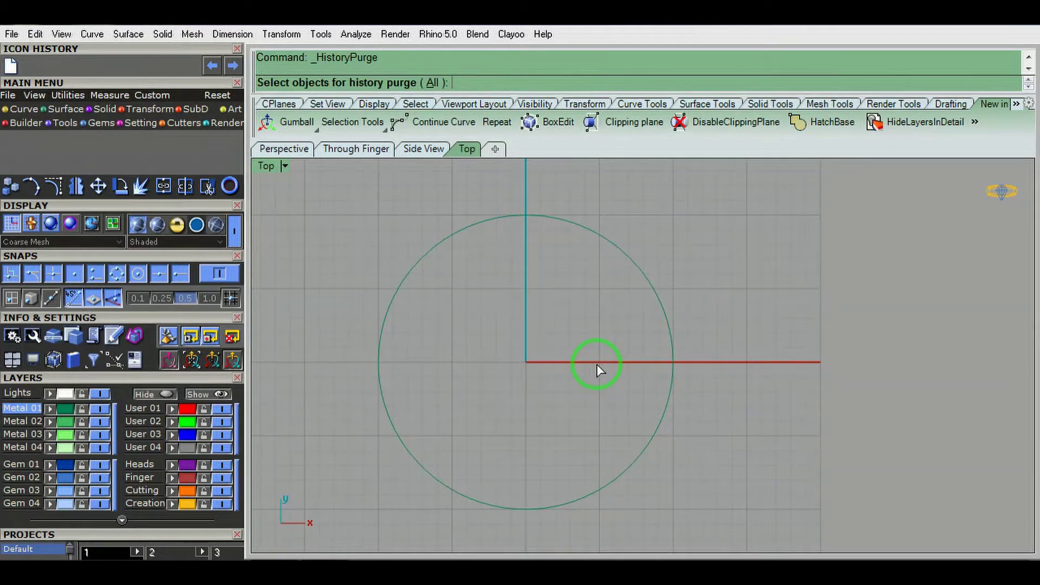
pyautogui.write('line')
pyautogui.press('Return')
pyautogui.write('0')
pyautogui.press('Return')
pyautogui.scroll(2, 702, 348)
pyautogui.scroll(3, 686, 342)
pyautogui.scroll(-3, 676, 343)
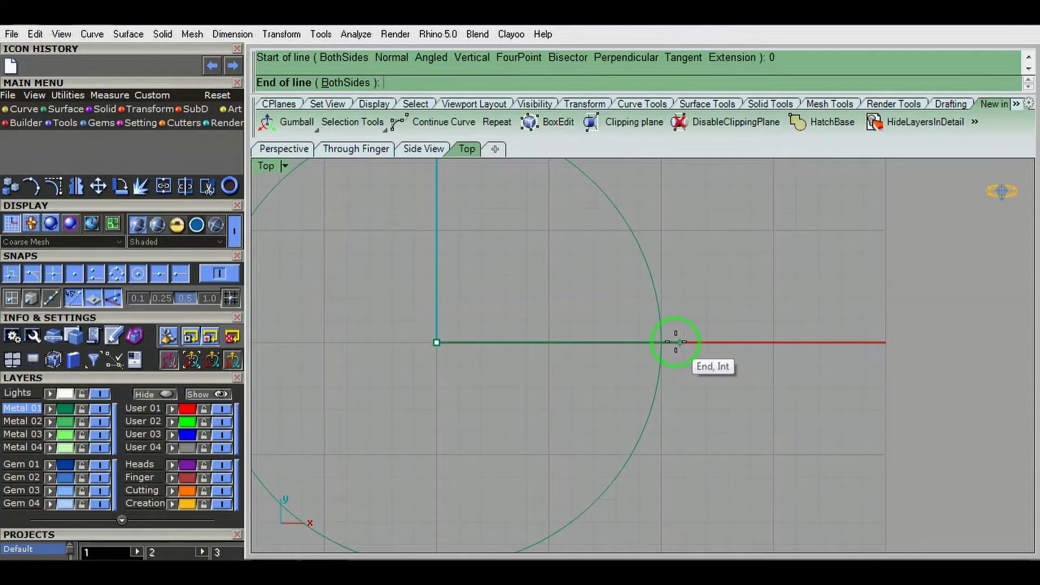
pyautogui.click(676, 343)
# Step: Make a rotated copy of the line about the origin
pyautogui.write('rotate')
pyautogui.press('Return')
pyautogui.write('0')
pyautogui.press('Return')
pyautogui.hotkey('ctrl', 'c')
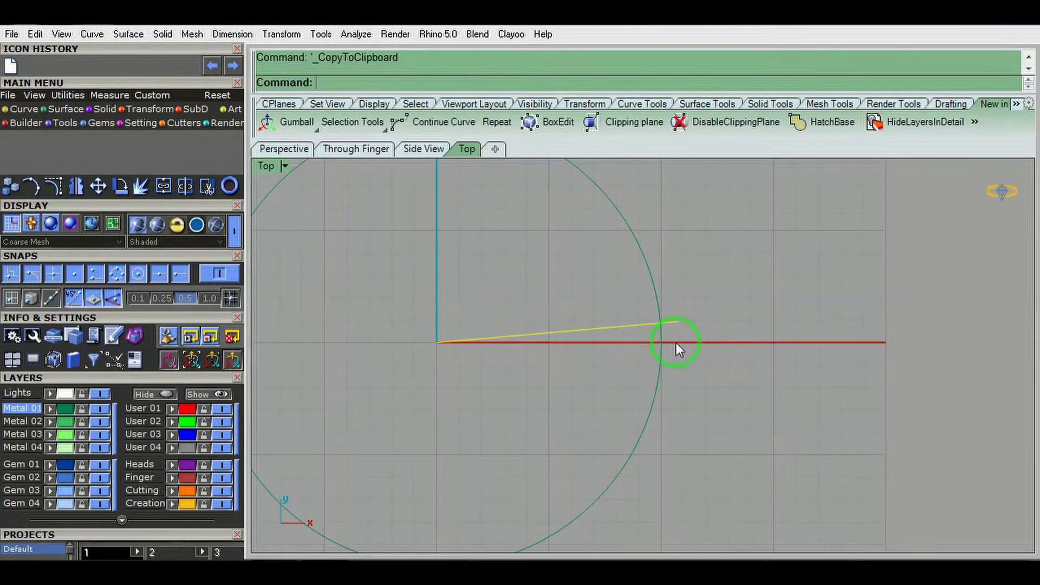
pyautogui.hotkey('ctrl', 'z')
pyautogui.hotkey('ctrl', 'v')
# Step: Mirror the angled line across the horizontal axis through the origin
pyautogui.write('Mirror')
pyautogui.press('Return')
pyautogui.write('0')
pyautogui.press('Return')
pyautogui.click(828, 339)
pyautogui.scroll(2, 660, 342)
pyautogui.write('ine')
pyautogui.press('Return')
# Step: Add and move a connecting line, then loft the lines into a wedge surface
pyautogui.click(670, 307)
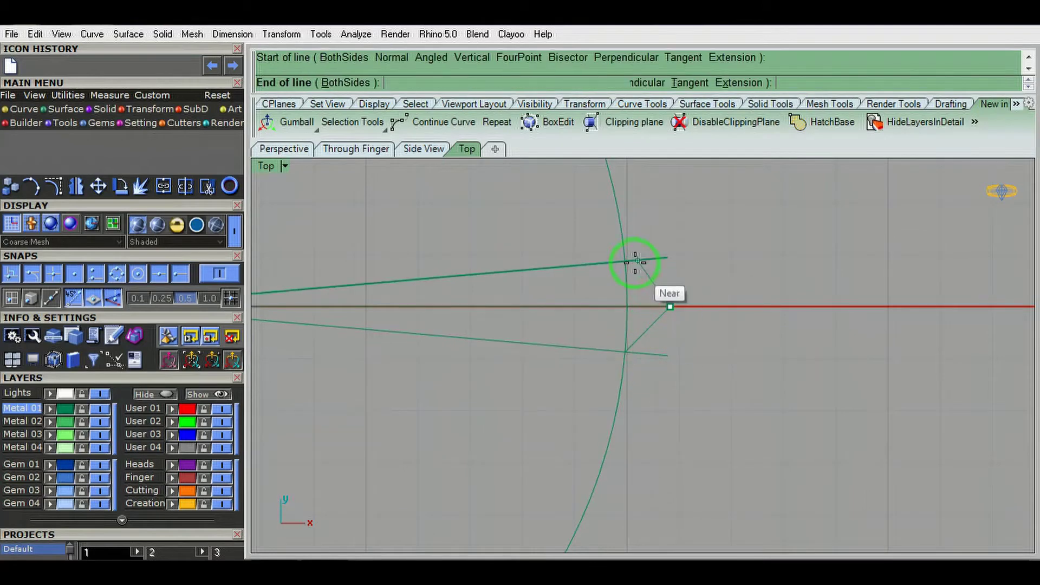
pyautogui.scroll(-3, 699, 347)
pyautogui.scroll(3, 698, 347)
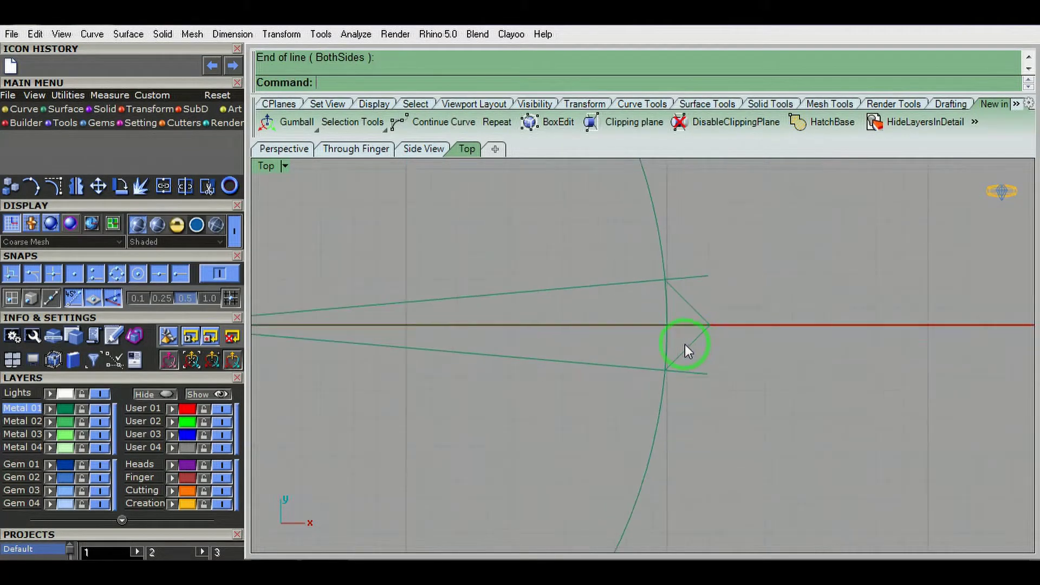
pyautogui.write('move')
pyautogui.press('Return')
pyautogui.click(730, 280)
pyautogui.hotkey('ctrl', 'F1')
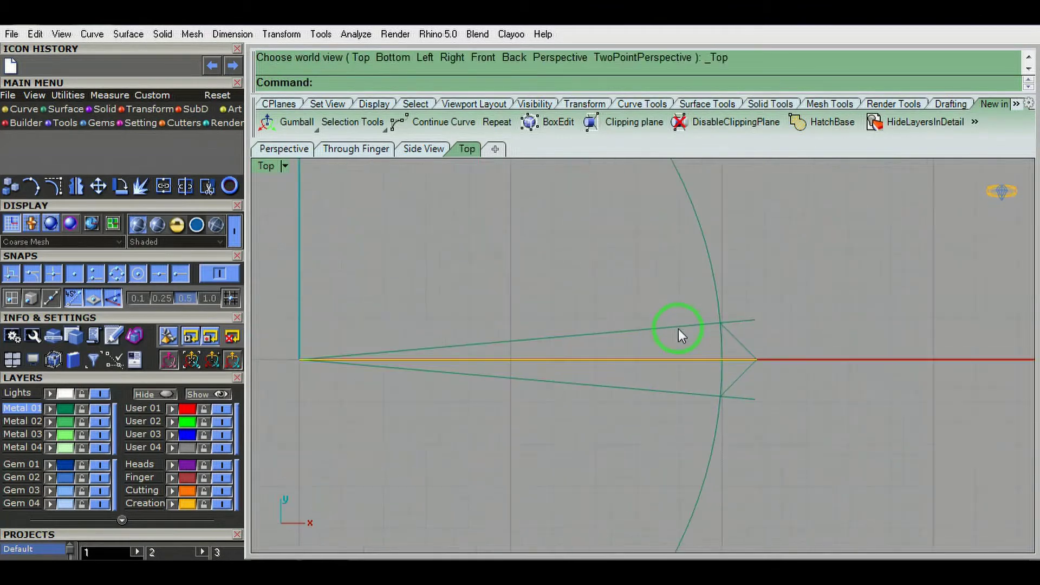
pyautogui.press('Return')
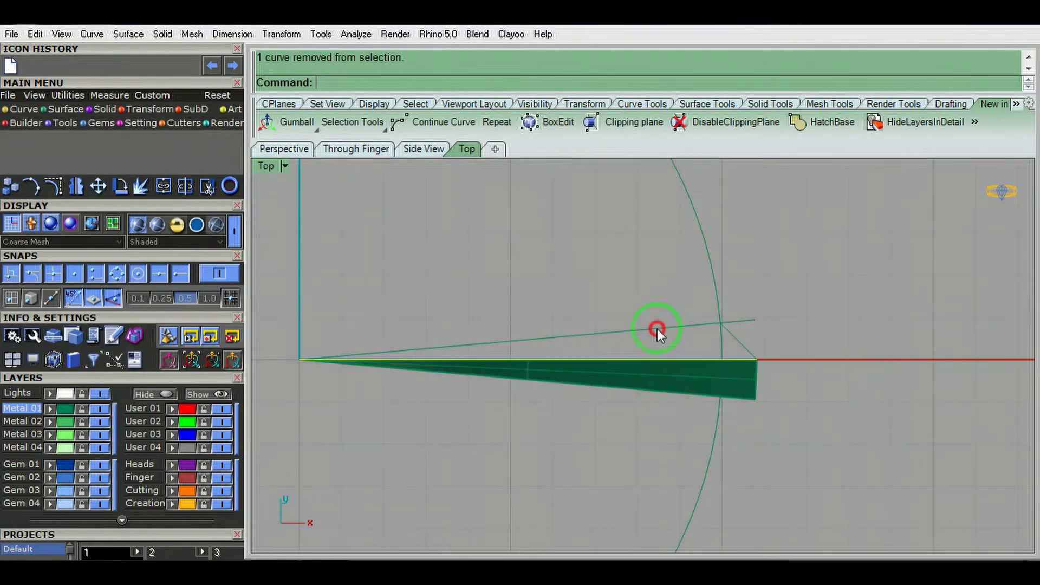
# Step: Inspect the wedge surface and re-loft its curves into a new wedge
pyautogui.scroll(3, 734, 343)
pyautogui.click(757, 410)
pyautogui.moveTo(796, 430)
pyautogui.keyDown('ctrl'); pyautogui.keyDown('shift'); pyautogui.mouseDown(button='right')
pyautogui.moveTo(753, 313)
pyautogui.moveTo(755, 391)
pyautogui.mouseUp(button='right'); pyautogui.keyUp('shift'); pyautogui.keyUp('ctrl')
pyautogui.keyDown('ctrl'); pyautogui.keyDown('shift'); pyautogui.click(764, 370); pyautogui.keyUp('shift'); pyautogui.keyUp('ctrl')
pyautogui.scroll(-3, 756, 321)
pyautogui.scroll(2, 753, 347)
pyautogui.scroll(-1, 758, 325)
pyautogui.scroll(-2, 766, 379)
pyautogui.moveTo(765, 379)
pyautogui.keyDown('ctrl'); pyautogui.keyDown('shift'); pyautogui.mouseDown(button='right')
pyautogui.moveTo(743, 331)
pyautogui.moveTo(745, 398)
pyautogui.moveTo(787, 310)
pyautogui.moveTo(772, 379)
pyautogui.mouseUp(button='right'); pyautogui.keyUp('shift'); pyautogui.keyUp('ctrl')
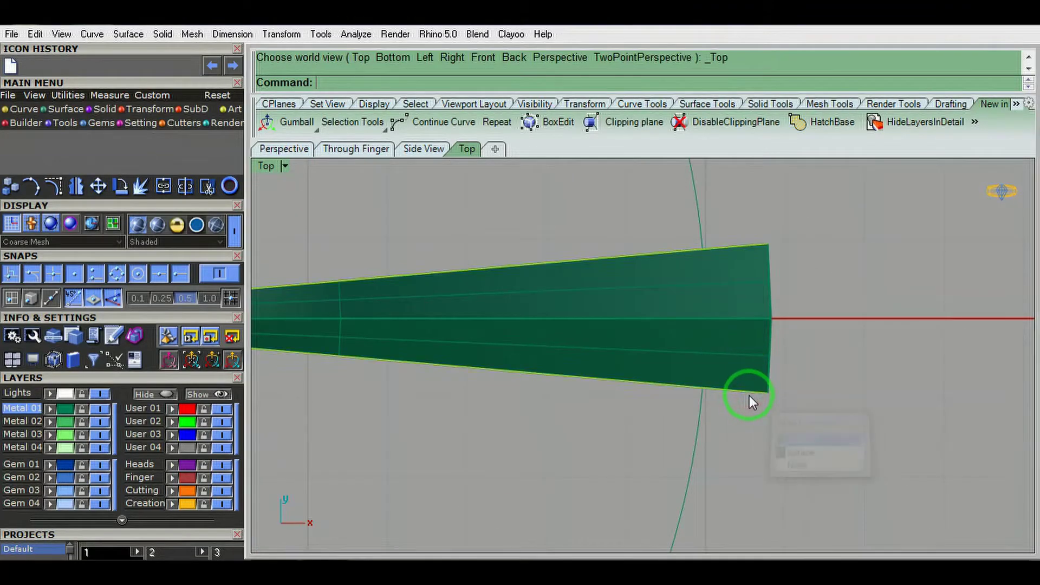
pyautogui.write('loft')
pyautogui.press('Return')
pyautogui.press('Return')
pyautogui.moveTo(749, 395)
pyautogui.keyDown('ctrl'); pyautogui.keyDown('shift'); pyautogui.mouseDown(button='right')
pyautogui.moveTo(779, 401)
pyautogui.moveTo(754, 372)
pyautogui.moveTo(552, 379)
pyautogui.mouseUp(button='right'); pyautogui.keyUp('shift'); pyautogui.keyUp('ctrl')
# Step: Add a cut plane across the wedge
pyautogui.hotkey('ctrl', 'F1')
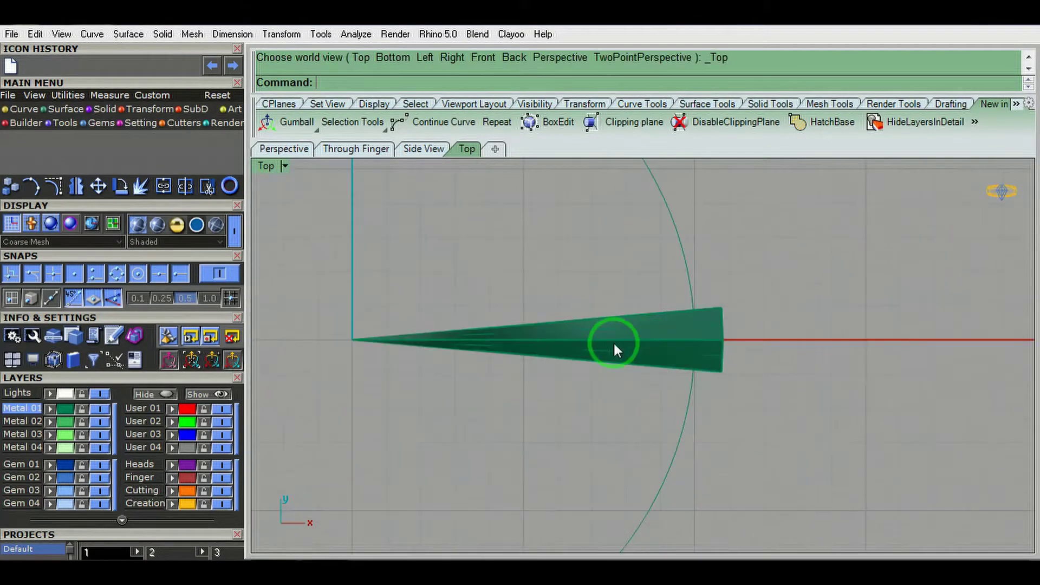
pyautogui.scroll(3, 453, 350)
pyautogui.click(424, 323)
pyautogui.click(416, 292)
pyautogui.keyDown('ctrl'); pyautogui.keyDown('shift'); pyautogui.moveTo(339, 310); pyautogui.dragTo(725, 388, button='right'); pyautogui.keyUp('shift'); pyautogui.keyUp('ctrl')
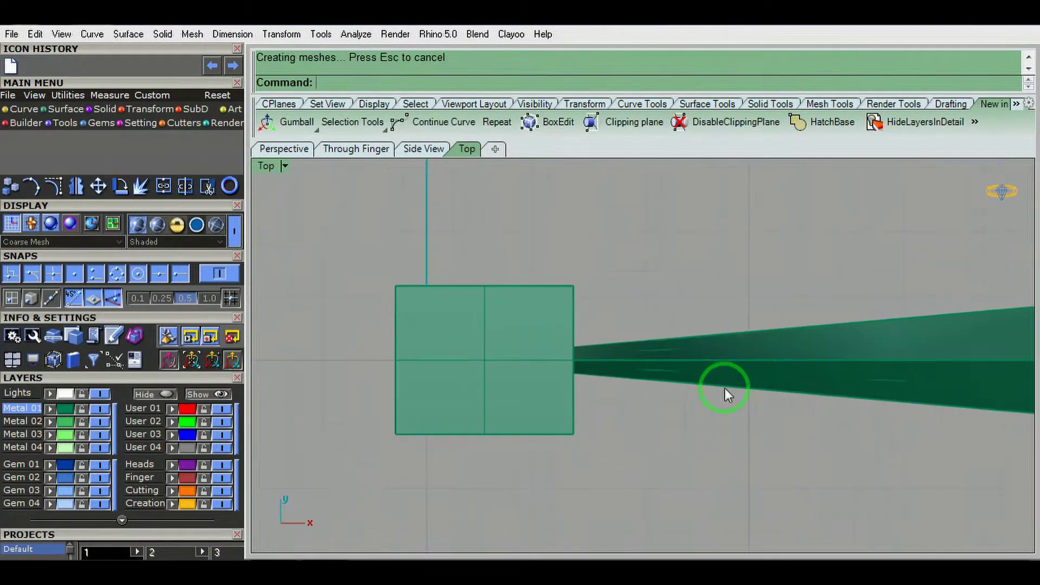
pyautogui.scroll(2, 725, 388)
# Step: Scale the wedge in the Front view to flatten it into a thin ridge
pyautogui.click(725, 385)
pyautogui.hotkey('ctrl', 'F1')
pyautogui.moveTo(588, 399)
pyautogui.keyDown('ctrl'); pyautogui.keyDown('shift'); pyautogui.mouseDown(button='right')
pyautogui.moveTo(815, 397)
pyautogui.moveTo(827, 337)
pyautogui.mouseUp(button='right'); pyautogui.keyUp('shift'); pyautogui.keyUp('ctrl')
pyautogui.hotkey('ctrl', 'F2')
pyautogui.click(852, 271)
pyautogui.click(846, 289)
pyautogui.hotkey('ctrl', 'F1')
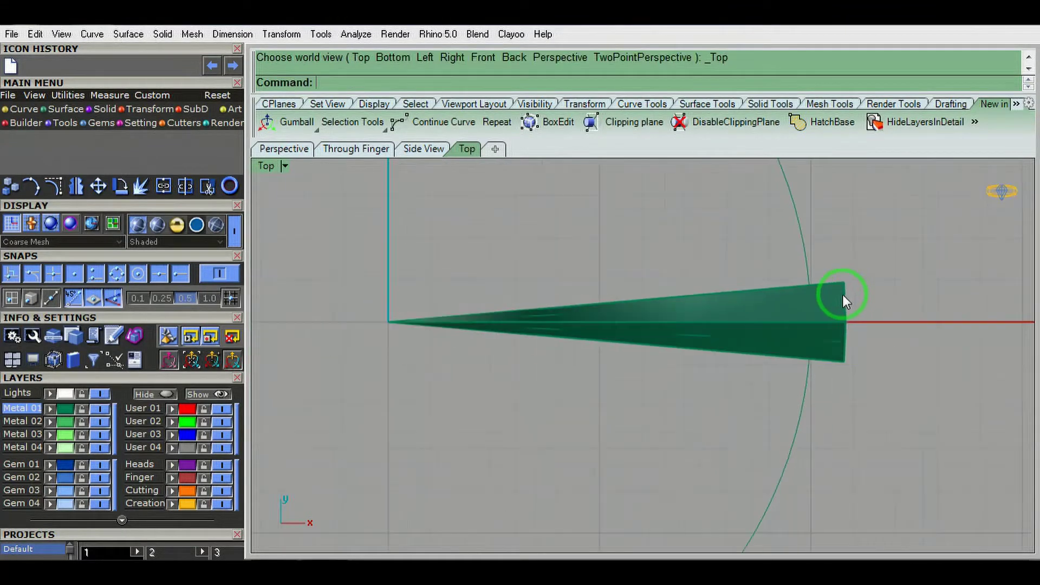
pyautogui.keyDown('ctrl'); pyautogui.keyDown('shift'); pyautogui.moveTo(843, 296); pyautogui.dragTo(830, 328, button='right'); pyautogui.keyUp('shift'); pyautogui.keyUp('ctrl')
# Step: Start a polar array of the wedge at 0 with a 20° fill and 22 items
pyautogui.hotkey('ctrl', 'F1')
pyautogui.click(805, 395)
pyautogui.write('0')
pyautogui.press('Return')
pyautogui.press('Return')
pyautogui.write('20')
pyautogui.press('Return')
pyautogui.write('i')
pyautogui.press('Return')
pyautogui.write('21>: ')
pyautogui.write('22')
pyautogui.press('Return')
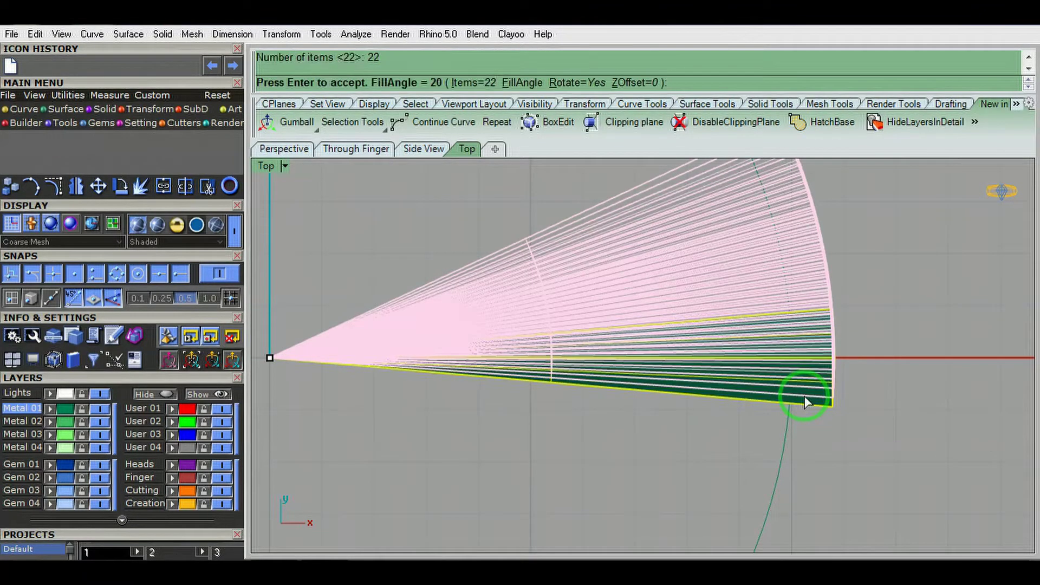
# Step: Polar-array the wedge into 36 items over a full 360° fill around the origin
pyautogui.press('Return')
pyautogui.press('Return')
pyautogui.press('Return')
pyautogui.write('360')
pyautogui.press('Return')
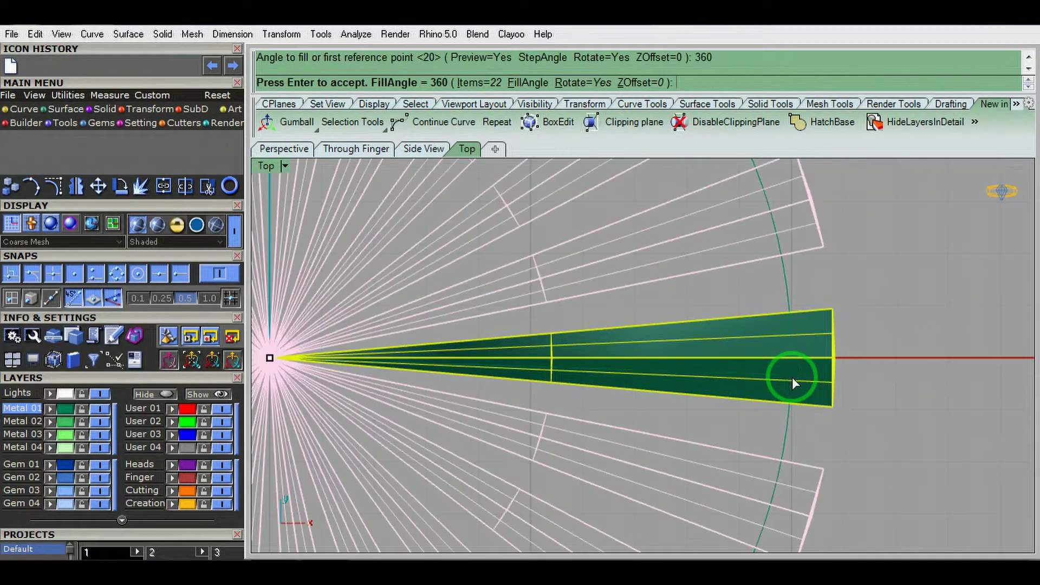
pyautogui.press('i')
pyautogui.press('Return')
pyautogui.write('34')
pyautogui.press('Return')
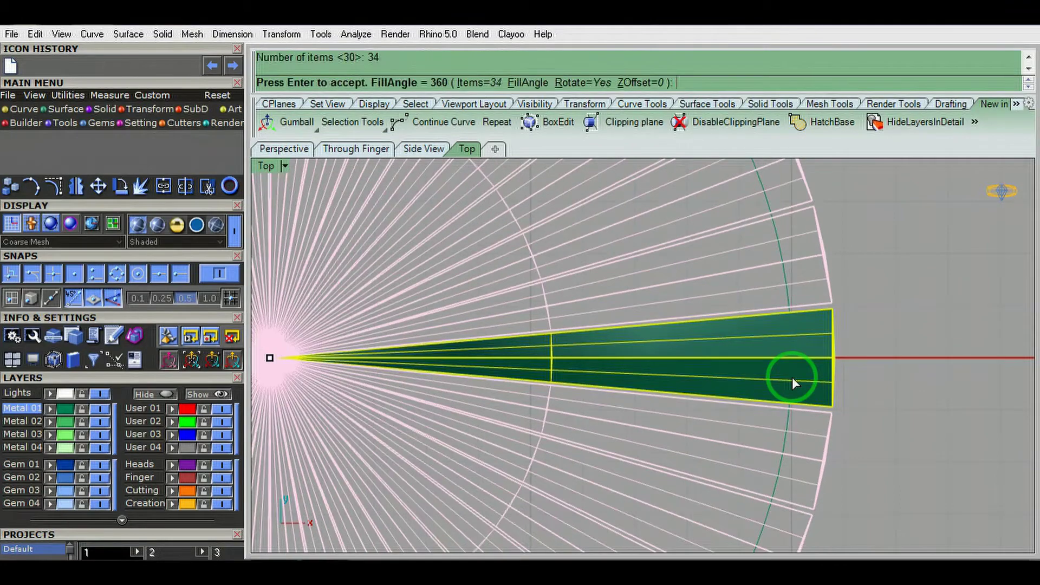
pyautogui.press('i')
pyautogui.press('Return')
pyautogui.write('35')
pyautogui.press('BackSpace')
pyautogui.write('6')
pyautogui.press('Return')
# Step: Undo back to the single wedge and set a cut plane's start below its tip
pyautogui.press('Return')
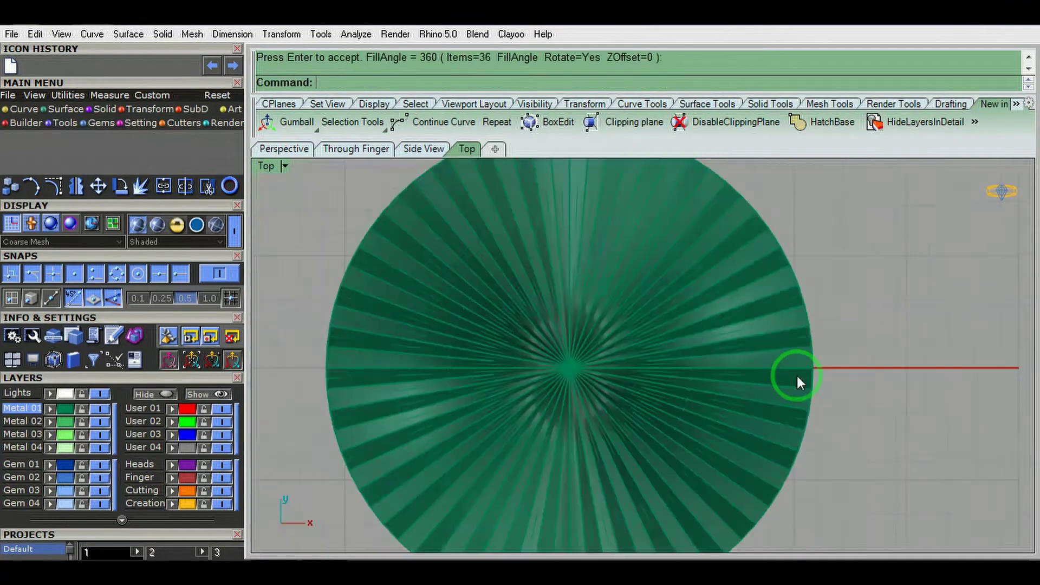
pyautogui.scroll(3, 797, 373)
pyautogui.hotkey('ctrl', 'z')
pyautogui.write('cutplane')
pyautogui.press('Return')
pyautogui.click(789, 425)
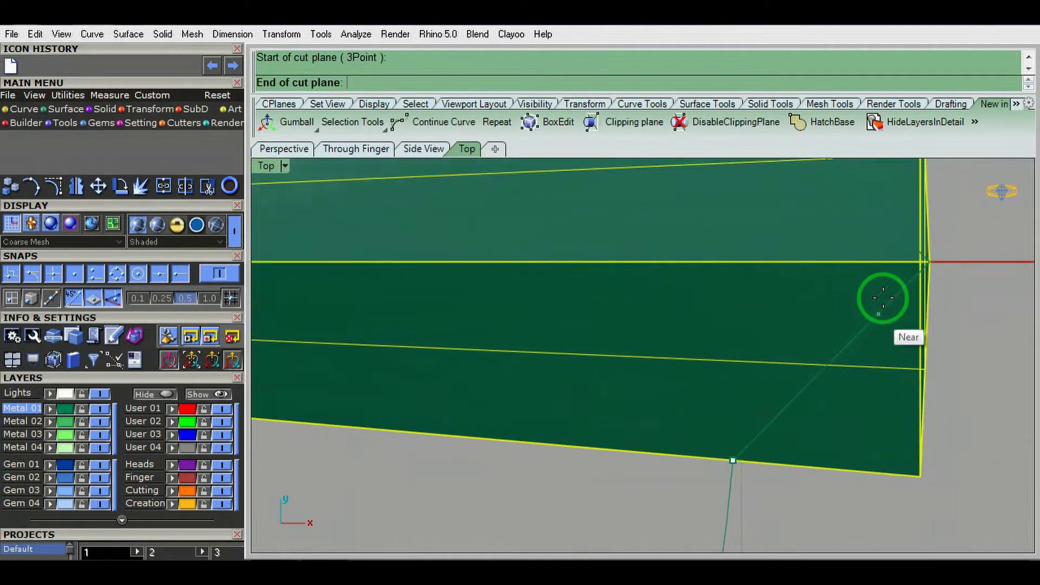
# Step: Extrude a cutting band across the wedge tip and mirror it to the other side
pyautogui.click(931, 272)
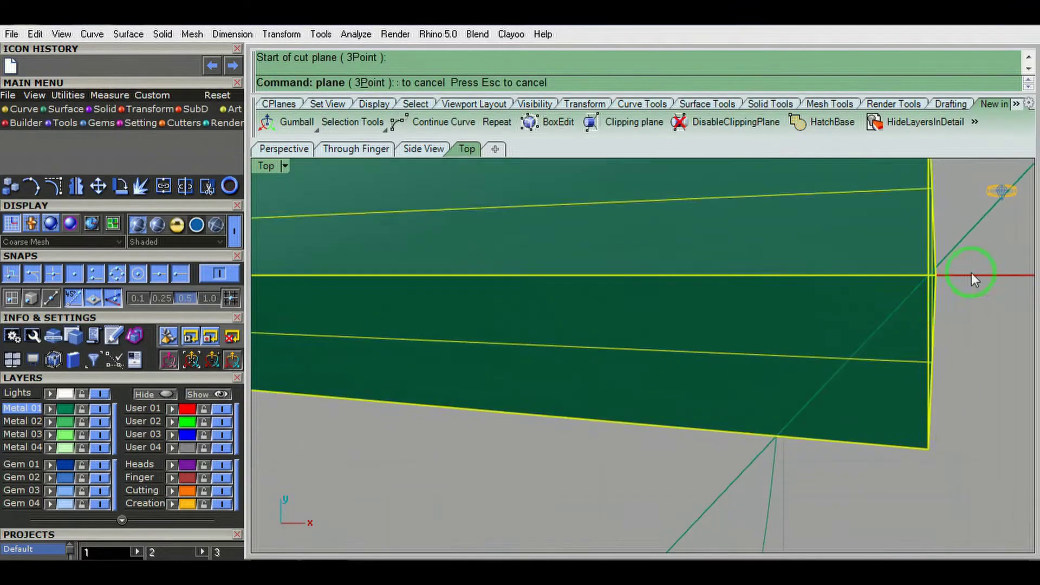
pyautogui.press('Return')
pyautogui.click(902, 407)
pyautogui.write('mirror')
pyautogui.press('Return')
pyautogui.click(1015, 408)
pyautogui.scroll(3, 835, 359)
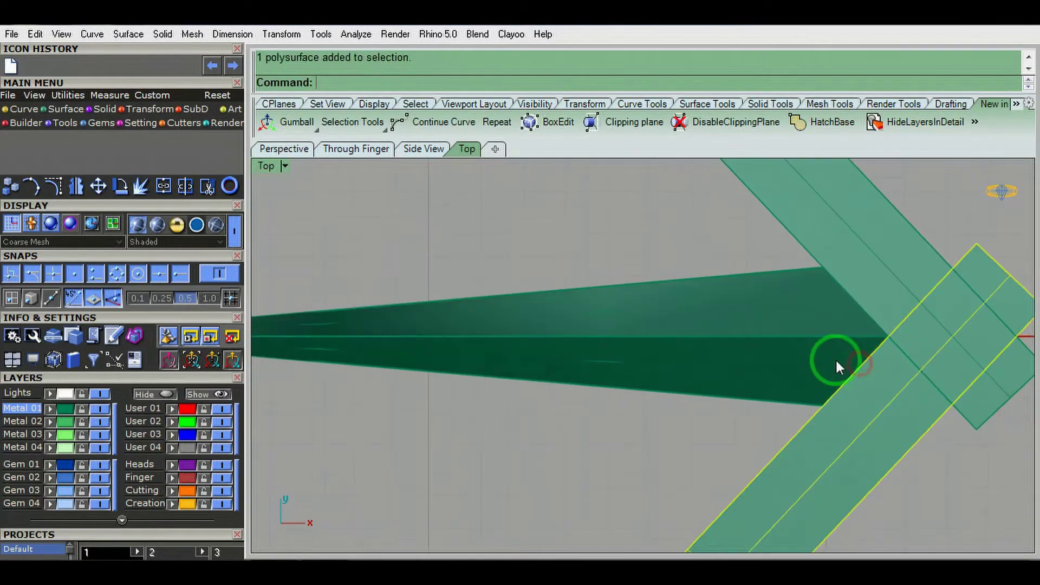
# Step: Boolean-subtract the bands to form a pointed tip; undo a premature polar array around 0
pyautogui.write('booleandifference')
pyautogui.press('Return')
pyautogui.press('Return')
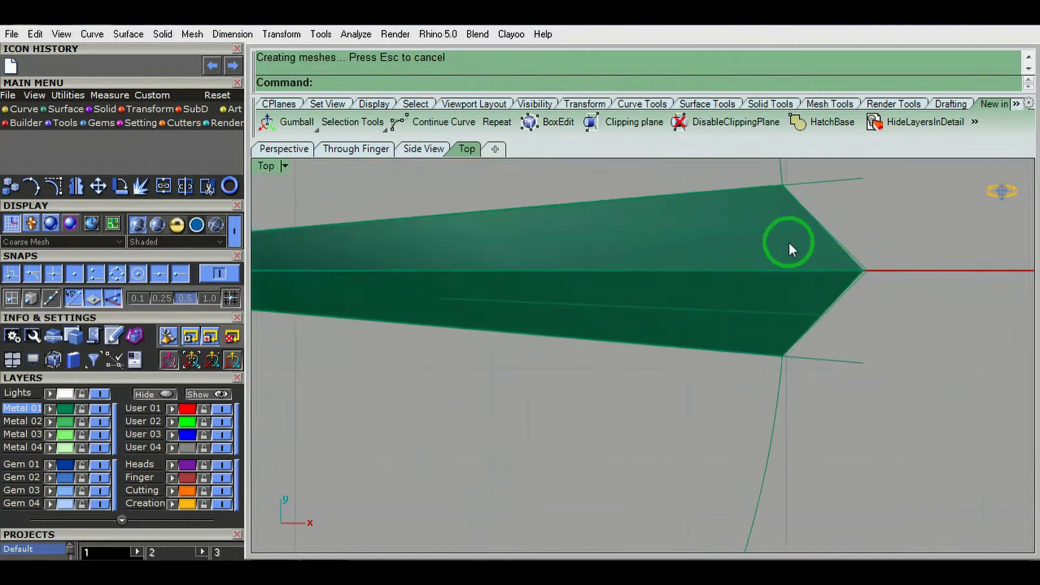
pyautogui.write('arraypolar')
pyautogui.press('Return')
pyautogui.write('0')
pyautogui.press('Return')
pyautogui.press('Return')
pyautogui.press('Return')
pyautogui.scroll(-3, 821, 339)
pyautogui.moveTo(821, 340)
pyautogui.mouseDown(button='right')
pyautogui.moveTo(739, 181)
pyautogui.moveTo(809, 340)
pyautogui.mouseUp(button='right')
pyautogui.hotkey('ctrl', 'z')
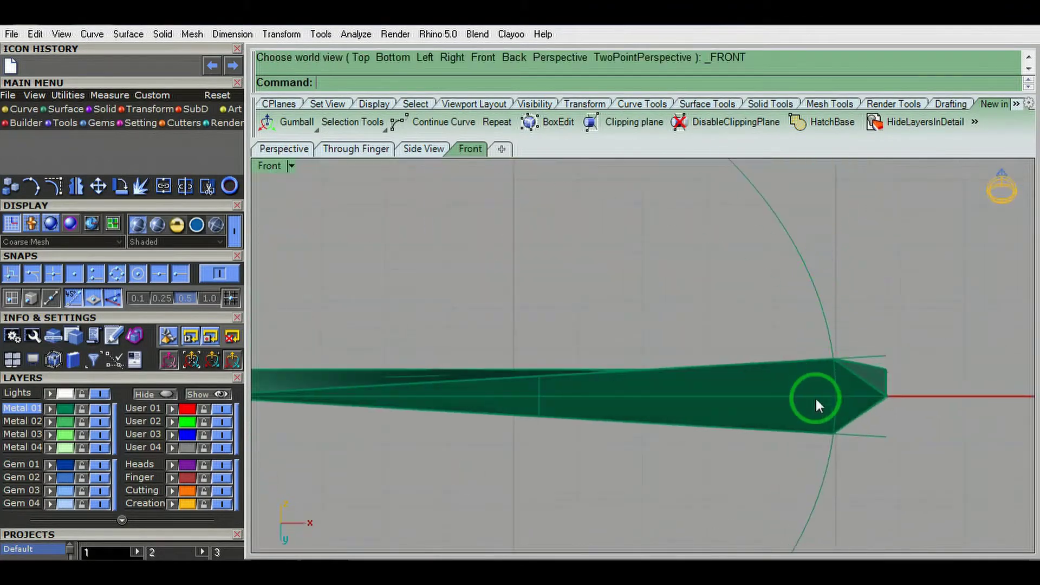
# Step: Thicken the pointed piece by extruding it -1 unit downward, replacing a wrong 2-unit extrusion
pyautogui.hotkey('ctrl', 'F2')
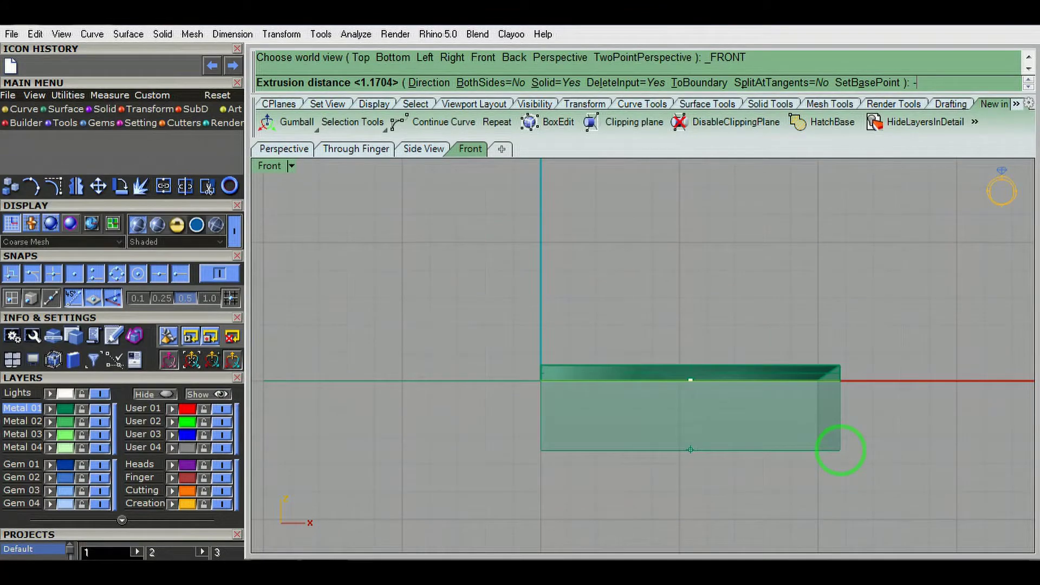
pyautogui.write('2')
pyautogui.press('Return')
pyautogui.hotkey('ctrl', 'z')
pyautogui.scroll(3, 837, 428)
pyautogui.press('Return')
pyautogui.write('-1')
pyautogui.press('Return')
# Step: Polar-array the thickened piece 36 times around origin 0 into a full ring
pyautogui.hotkey('ctrl', 'F1')
pyautogui.write('ArrayPolar')
pyautogui.press('Return')
pyautogui.write('0')
pyautogui.press('Return')
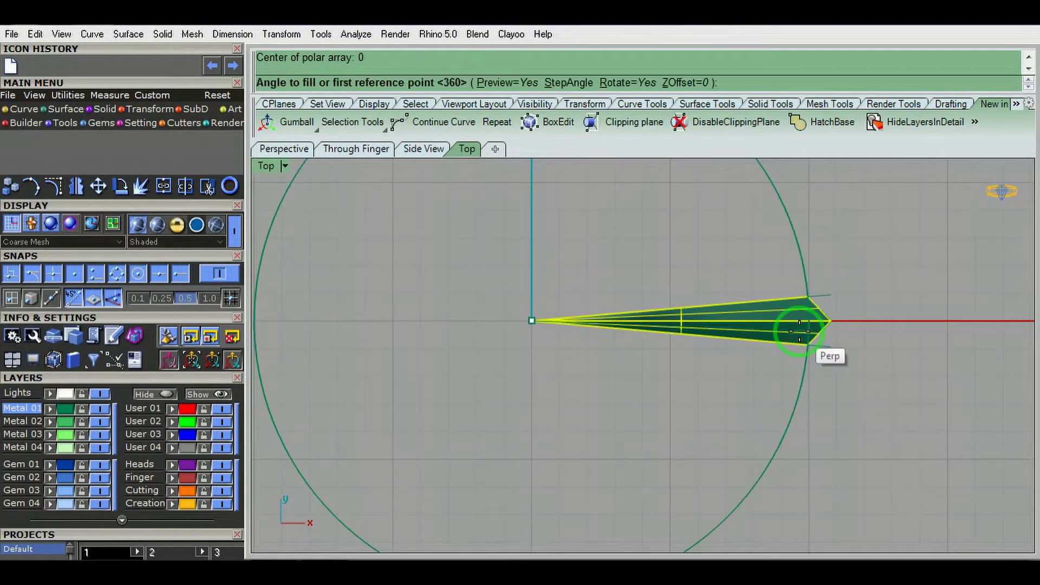
pyautogui.press('Return')
pyautogui.scroll(-2, 801, 335)
pyautogui.press('Return')
pyautogui.scroll(-3, 804, 347)
pyautogui.click(222, 421)
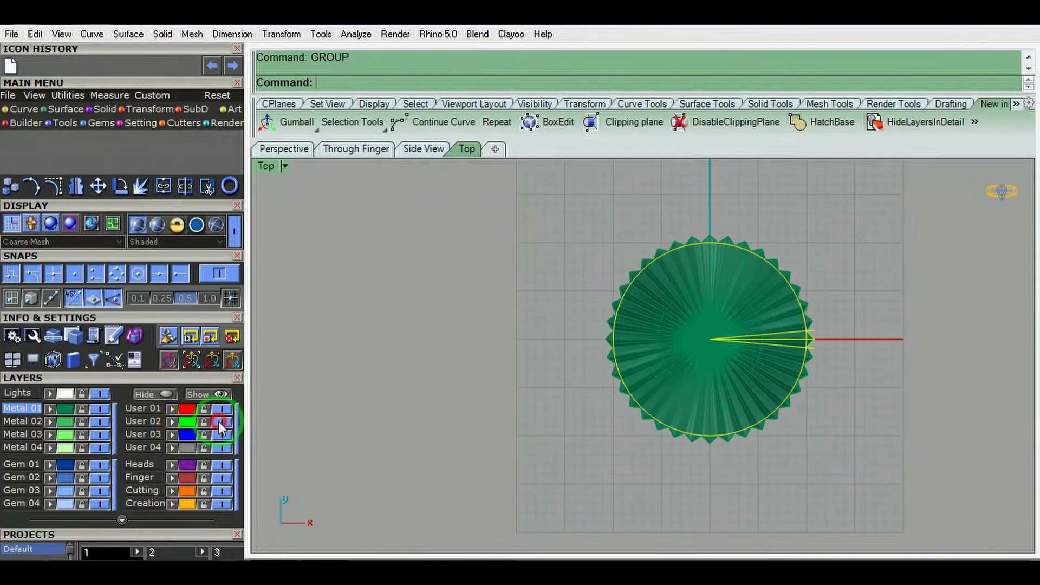
# Step: Frame the base, then move the lion head mesh down onto it in side view
pyautogui.moveTo(723, 373); pyautogui.dragTo(633, 389, button='right')
pyautogui.moveTo(633, 389); pyautogui.dragTo(376, 204)
pyautogui.hotkey('ctrl', 'F3')
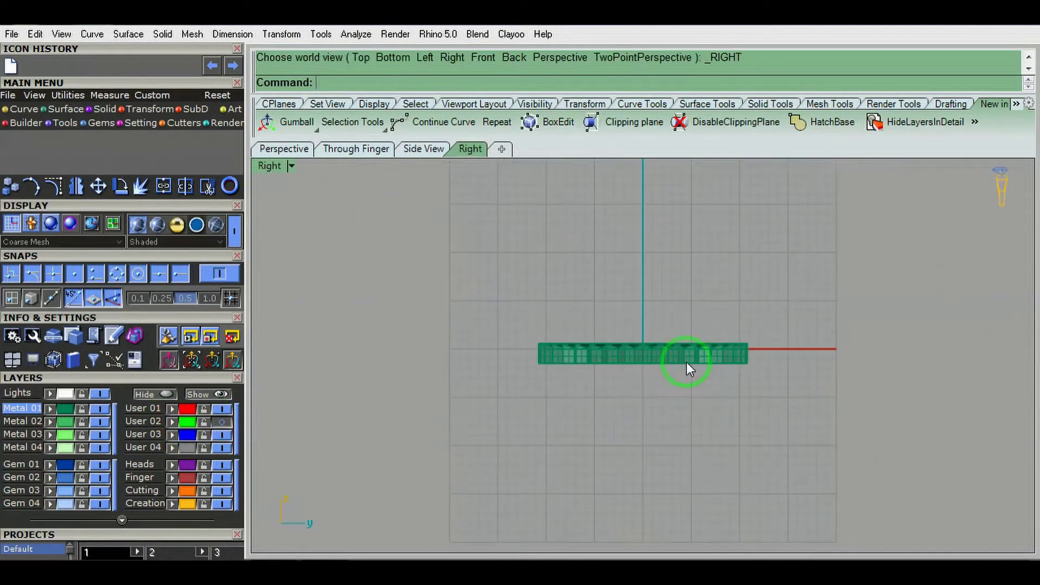
pyautogui.hotkey('ctrl', 'F1')
pyautogui.hotkey('ctrl', 'shift', 'e')
pyautogui.press('Escape')
pyautogui.hotkey('ctrl', 'alt', 's')
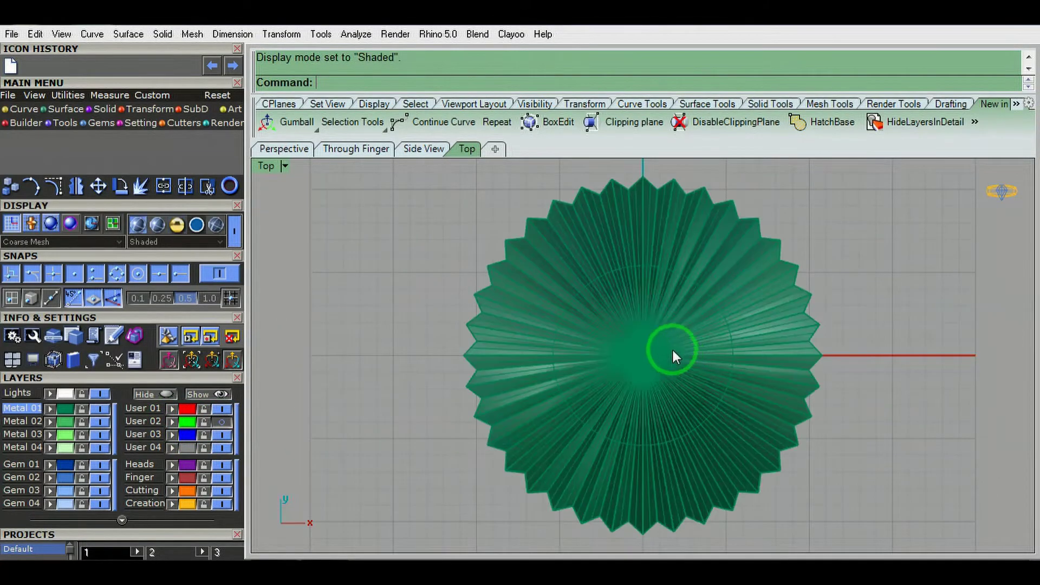
pyautogui.hotkey('ctrl', 'F3')
pyautogui.click(759, 423)
pyautogui.write('m')
pyautogui.press('Return')
pyautogui.click(883, 303)
pyautogui.click(875, 189)
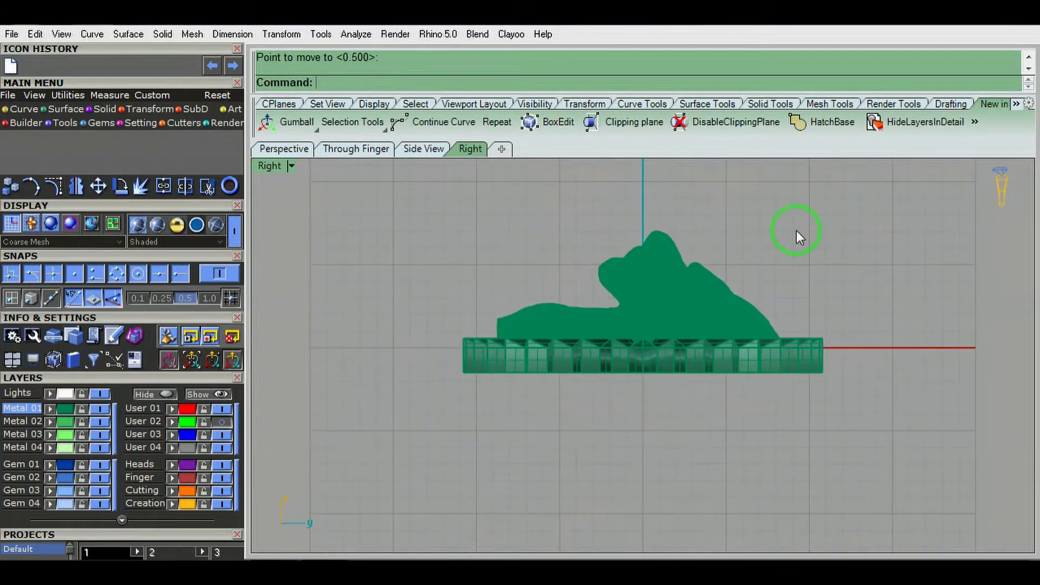
# Step: Check the rendered top view, then move the lion lower onto the base
pyautogui.hotkey('ctrl', 'F1')
pyautogui.hotkey('ctrl', 'alt', 'r')
pyautogui.press('Escape')
pyautogui.hotkey('ctrl', 'alt', 's')
pyautogui.hotkey('ctrl', 'F3')
pyautogui.click(685, 310)
pyautogui.write('m')
pyautogui.press('Return')
pyautogui.scroll(3, 585, 314)
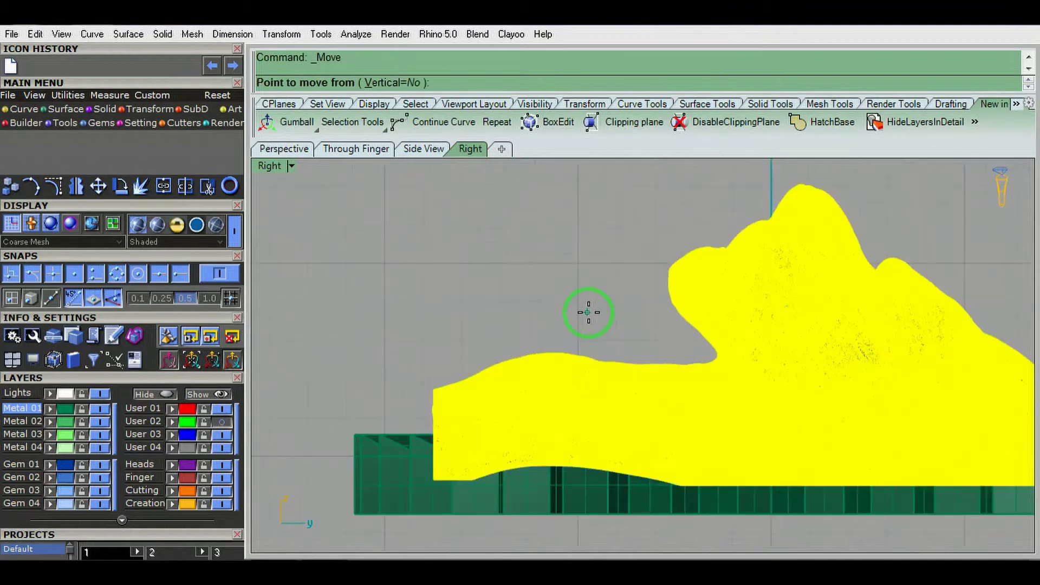
pyautogui.click(585, 314)
pyautogui.click(581, 425)
# Step: Move the lion again to rest on the base top and check it rendered
pyautogui.scroll(2, 655, 424)
pyautogui.click(657, 429)
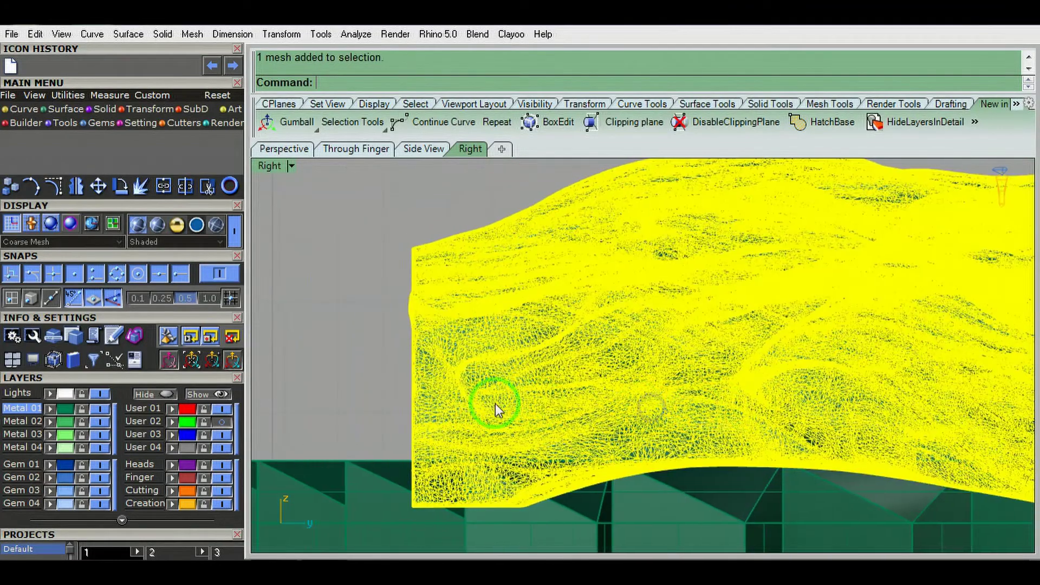
pyautogui.press('Return')
pyautogui.click(476, 408)
pyautogui.click(390, 360)
pyautogui.scroll(-3, 448, 378)
pyautogui.hotkey('ctrl', 'alt', 'r')
pyautogui.hotkey('ctrl', 'F1')
pyautogui.hotkey('ctrl', 'alt', 's')
pyautogui.hotkey('ctrl', 'F3')
# Step: Lower the lion slightly so it sits on the base, reviewing the rendered top view
pyautogui.click(642, 360)
pyautogui.press('Return')
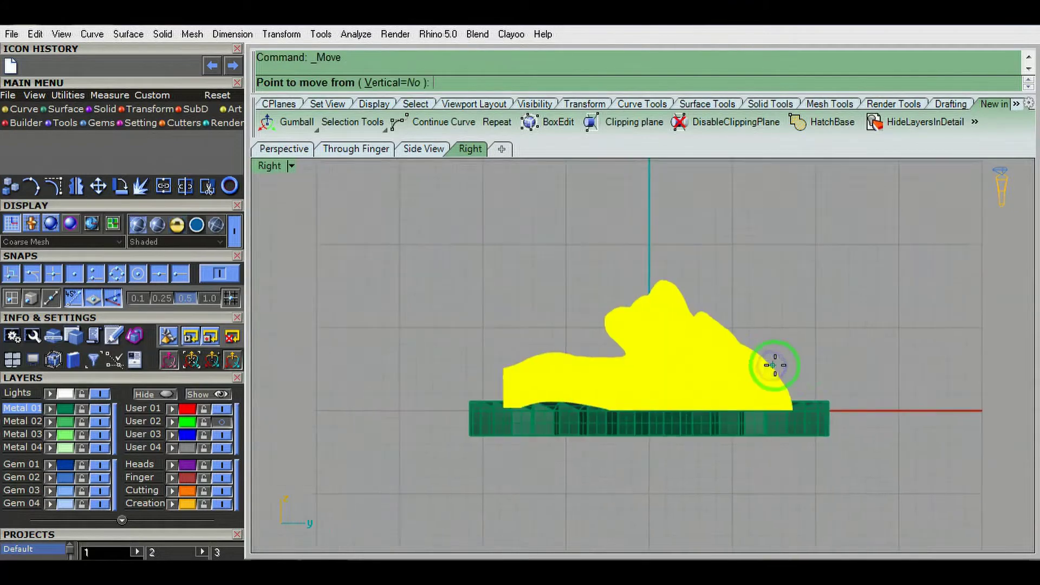
pyautogui.scroll(2, 766, 365)
pyautogui.click(808, 335)
pyautogui.click(805, 333)
pyautogui.scroll(-2, 726, 366)
pyautogui.hotkey('ctrl', 'alt', 'r')
pyautogui.hotkey('ctrl', 'F1')
pyautogui.scroll(2, 666, 400)
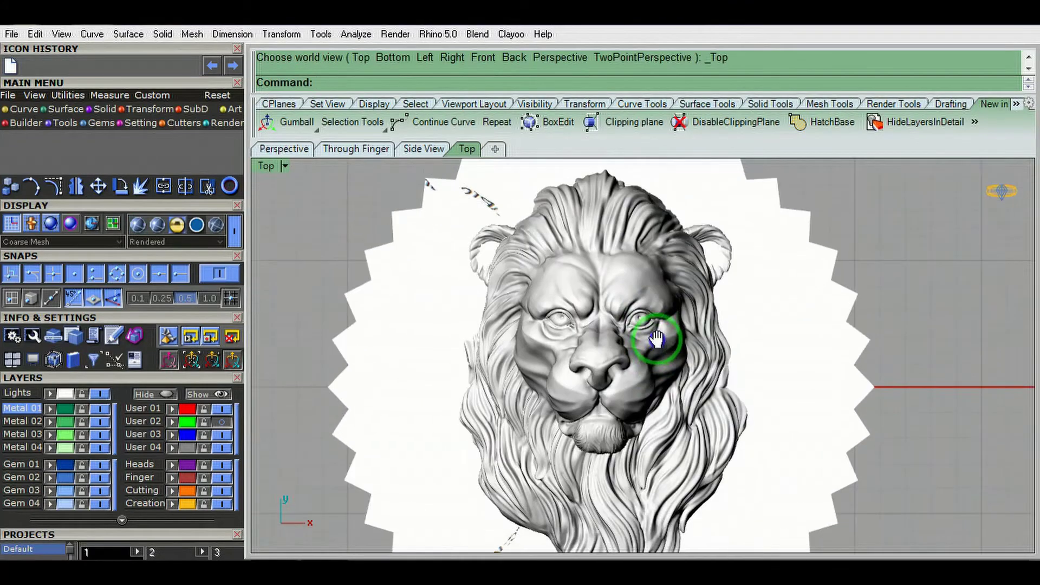
pyautogui.hotkey('ctrl', 'alt', 's')
pyautogui.hotkey('ctrl', 'F3')
# Step: Nudge the lion down twice to settle its lower edge onto the base
pyautogui.click(717, 347)
pyautogui.press('Return')
pyautogui.scroll(2, 808, 298)
pyautogui.click(808, 299)
pyautogui.click(829, 476)
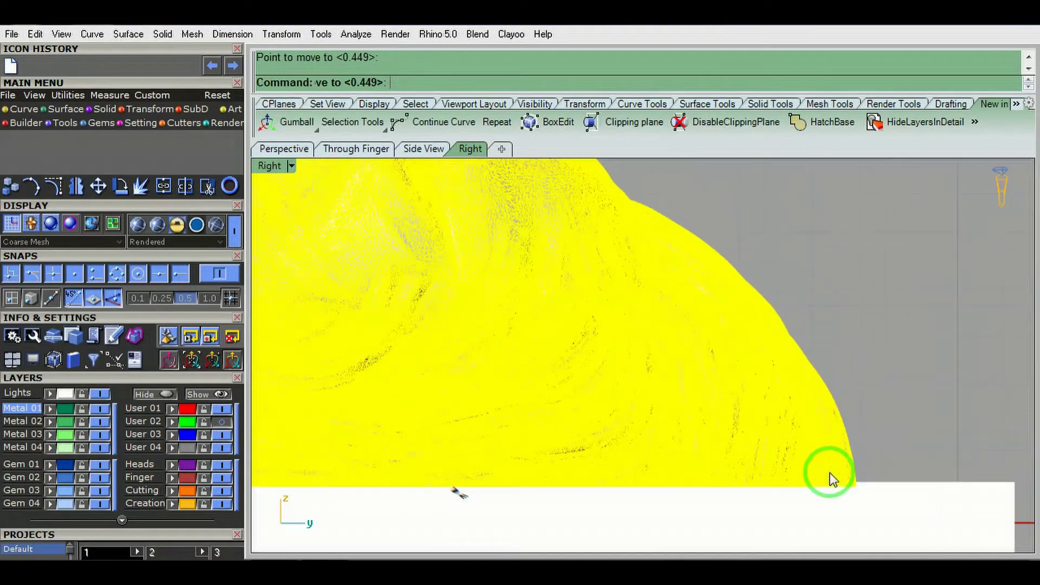
pyautogui.press('Return')
pyautogui.click(866, 385)
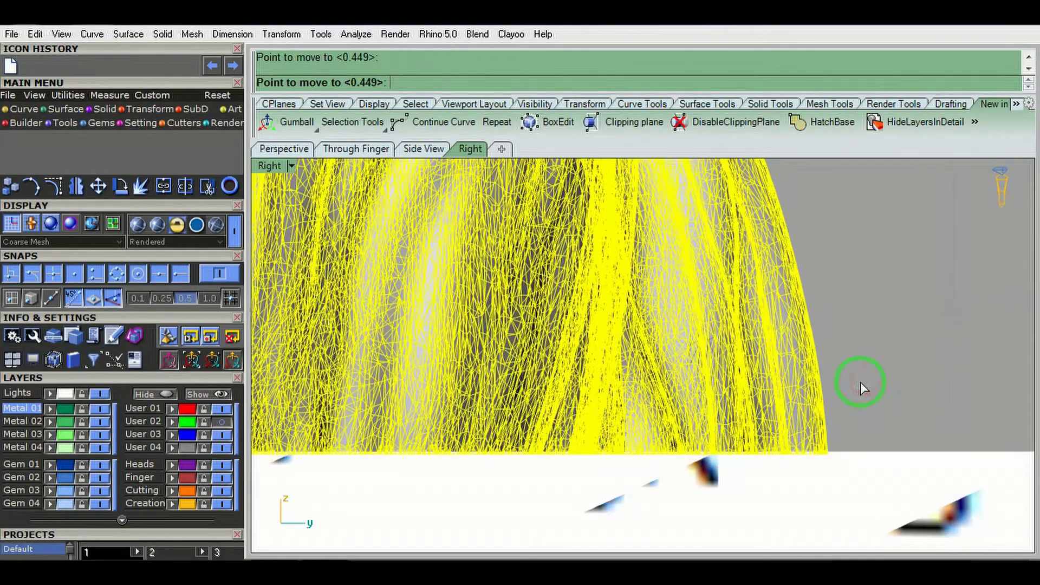
pyautogui.click(829, 382)
pyautogui.scroll(-2, 785, 382)
pyautogui.hotkey('ctrl', 'alt', 'r')
pyautogui.hotkey('ctrl', 'F1')
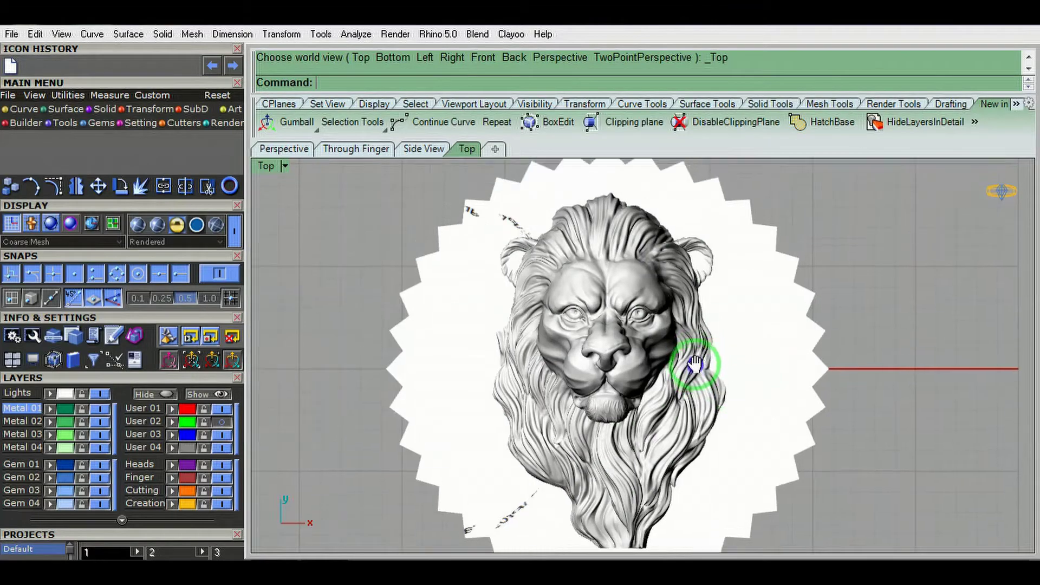
pyautogui.hotkey('ctrl', 'F3')
# Step: Rotate the lion head twice in side view so it lies level with the base
pyautogui.click(722, 385)
pyautogui.click(688, 390)
pyautogui.click(343, 390)
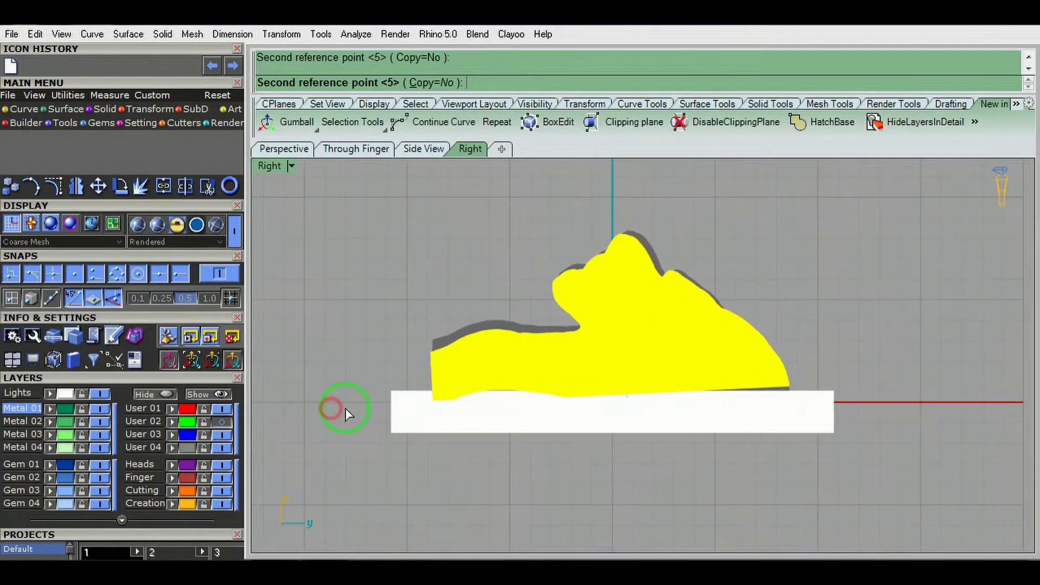
pyautogui.click(346, 408)
pyautogui.press('Return')
pyautogui.click(431, 389)
pyautogui.scroll(3, 831, 350)
pyautogui.click(831, 350)
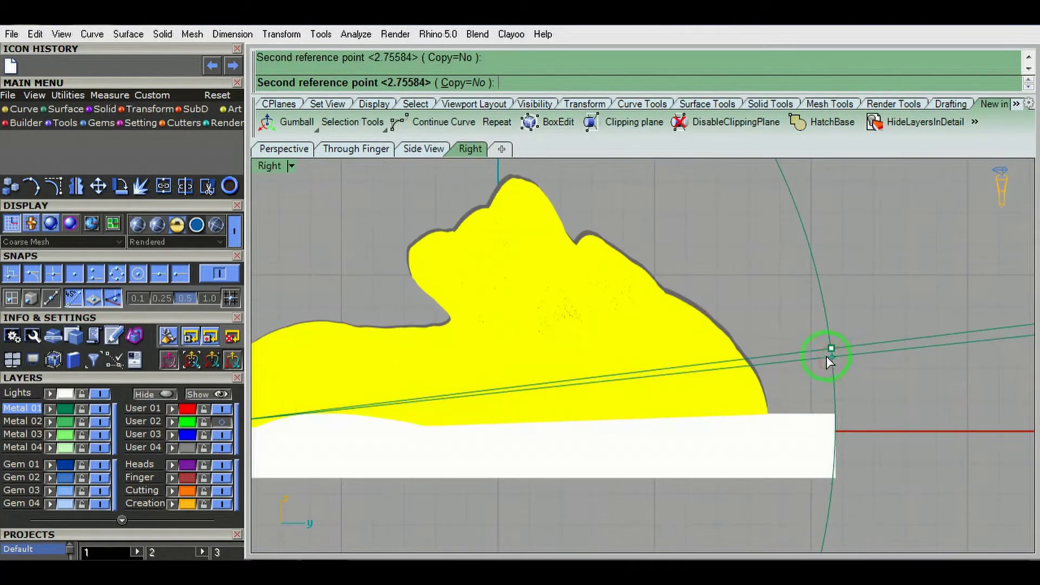
pyautogui.click(827, 356)
pyautogui.hotkey('ctrl', 'F1')
pyautogui.scroll(5, 639, 409)
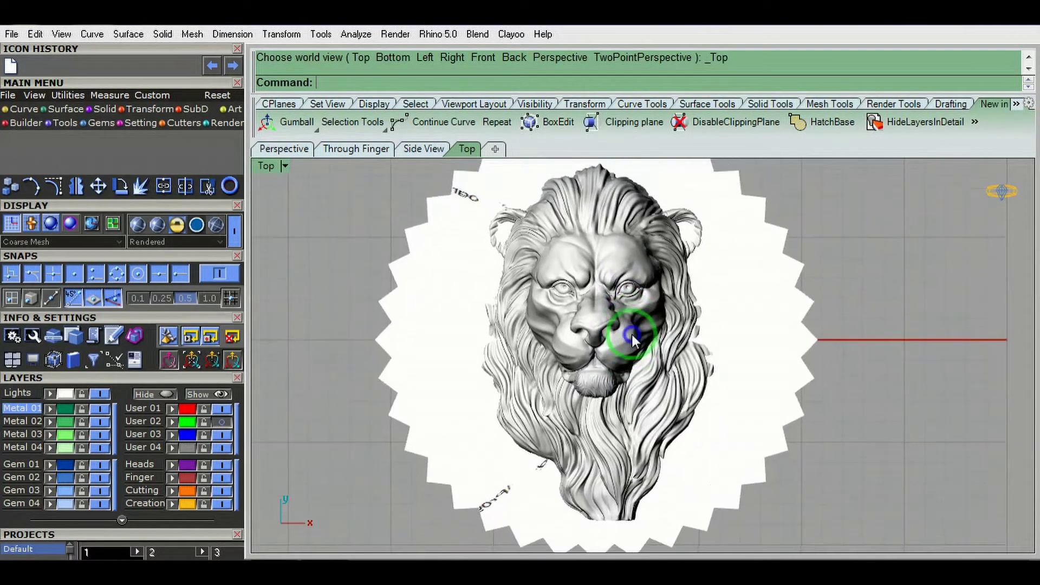
pyautogui.scroll(-3, 675, 299)
# Step: Reselect the lion and review the placement in side, top and rendered views
pyautogui.hotkey('ctrl', 'F3')
pyautogui.hotkey('ctrl', 'alt', 's')
pyautogui.scroll(5, 704, 368)
pyautogui.click(681, 375)
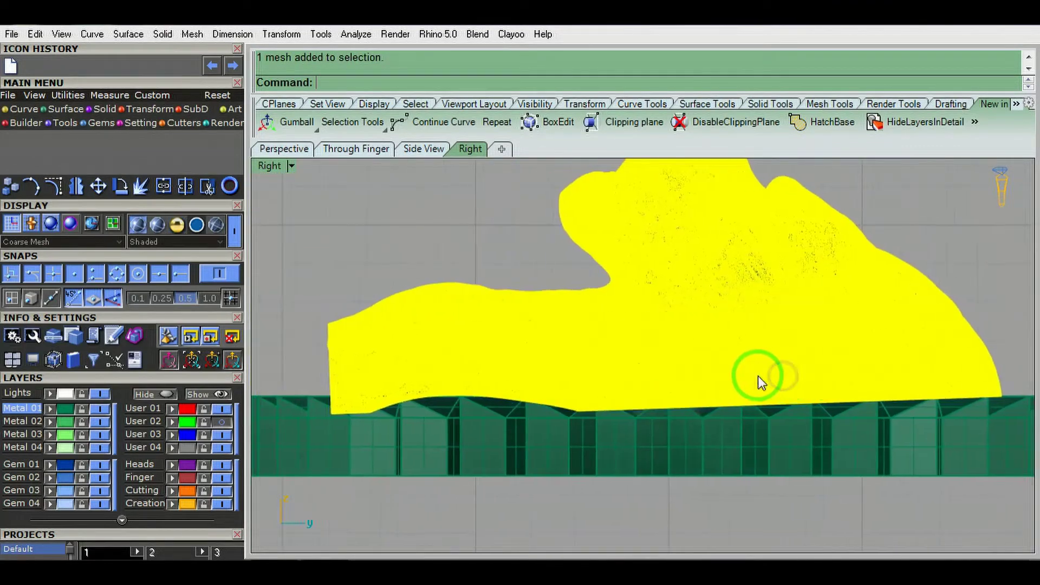
pyautogui.scroll(-3, 759, 376)
pyautogui.scroll(3, 623, 380)
pyautogui.hotkey('ctrl', 'F1')
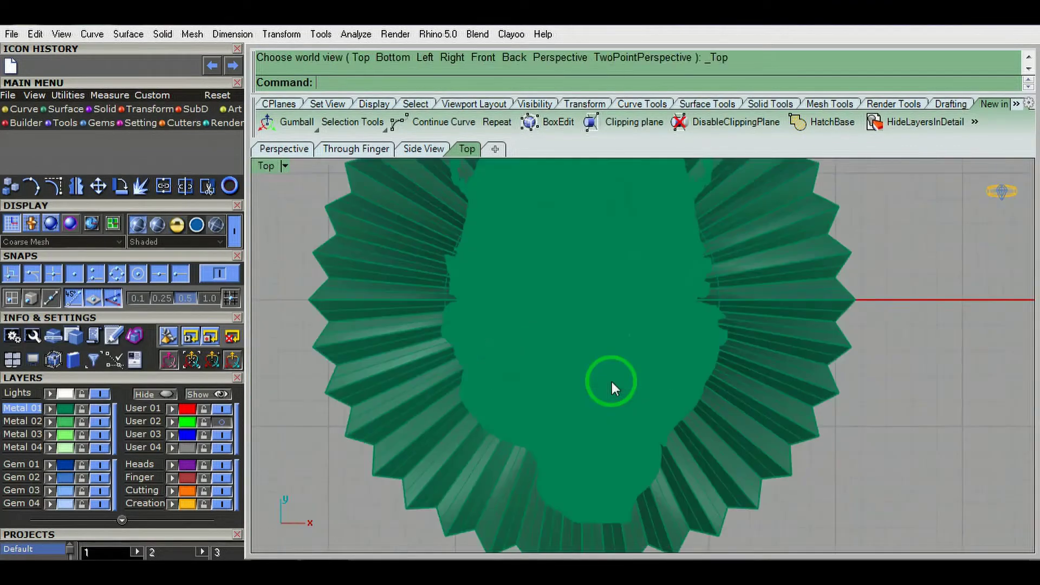
pyautogui.scroll(-3, 610, 376)
pyautogui.hotkey('ctrl', 'alt', 'r')
pyautogui.hotkey('ctrl', 'alt', 's')
# Step: Set the star base pieces' material to By Object in their properties
pyautogui.click(706, 354)
pyautogui.press('F3')
pyautogui.click(599, 240)
pyautogui.click(705, 264)
pyautogui.click(672, 293)
pyautogui.click(870, 206)
pyautogui.click(850, 233)
# Step: Group the pendant pieces and save the model as LION.3dm
pyautogui.hotkey('ctrl', 'alt', 'r')
pyautogui.hotkey('ctrl', 'shift', 'e')
pyautogui.hotkey('ctrl', 'alt', 's')
pyautogui.hotkey('ctrl', 'shift', 'e')
pyautogui.hotkey('ctrl', 's')
pyautogui.hotkey('ctrl', 'shift', 'e')
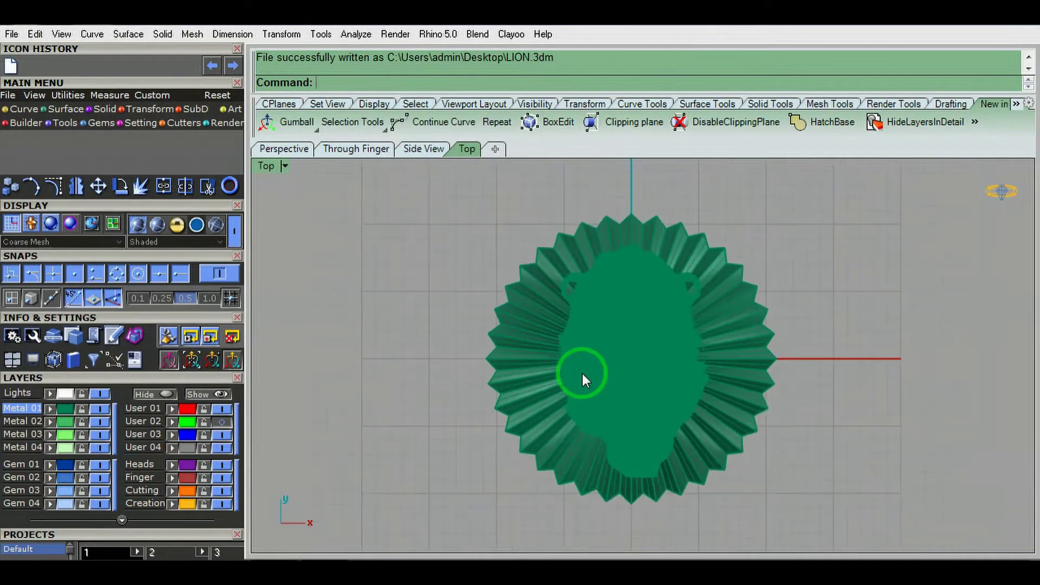
pyautogui.press('Return')
pyautogui.hotkey('ctrl', 'F3')
# Step: Draw a diameter-3 circle beside the base
pyautogui.scroll(2, 704, 369)
pyautogui.write('C')
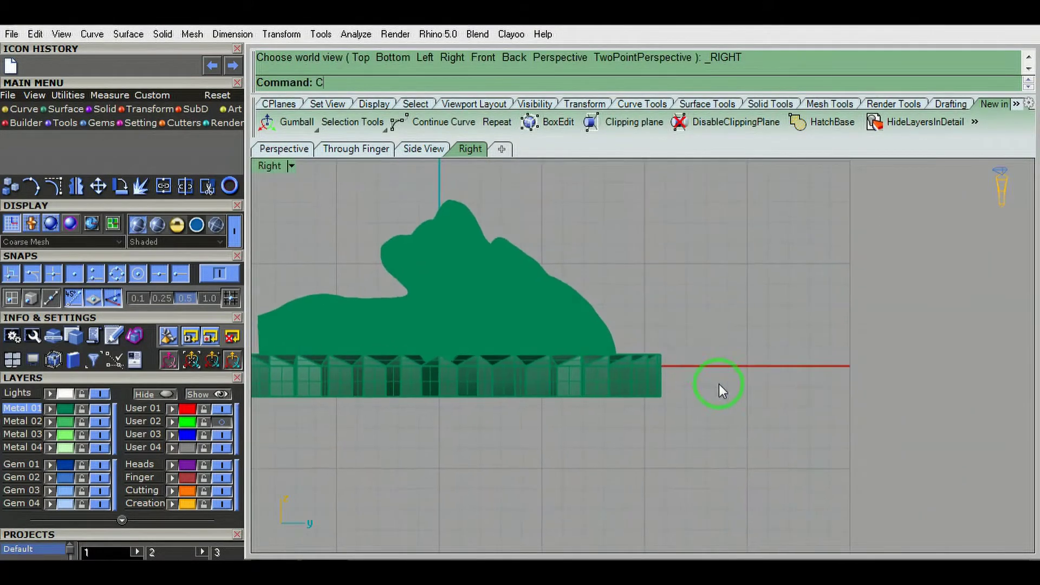
pyautogui.scroll(2, 721, 386)
pyautogui.write('ircle')
pyautogui.press('Return')
pyautogui.click(707, 373)
pyautogui.press('Return')
# Step: Scale the circle about its centre
pyautogui.scroll(-2, 704, 369)
pyautogui.write('scale')
pyautogui.press('Return')
pyautogui.click(682, 351)
pyautogui.click(681, 470)
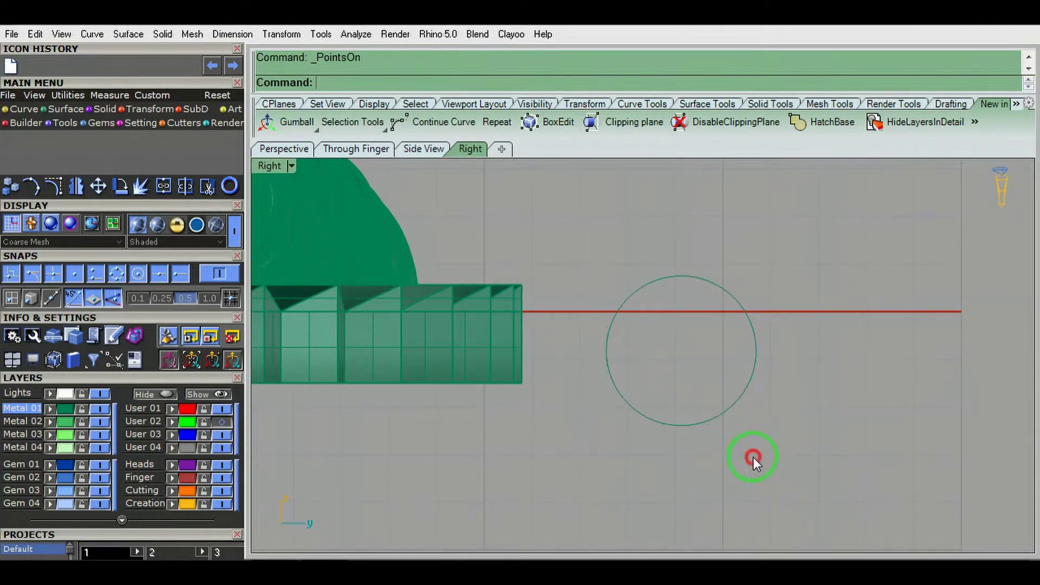
# Step: Rebuild the circle, show its control points and move it to a new spot
pyautogui.write('rebuild')
pyautogui.press('Return')
pyautogui.click(590, 360)
pyautogui.press('F10')
pyautogui.scroll(-1, 804, 341)
pyautogui.click(787, 437)
pyautogui.click(880, 444)
# Step: Stretch three left-side control points outward and squeeze them vertically into a teardrop
pyautogui.scroll(2, 692, 261)
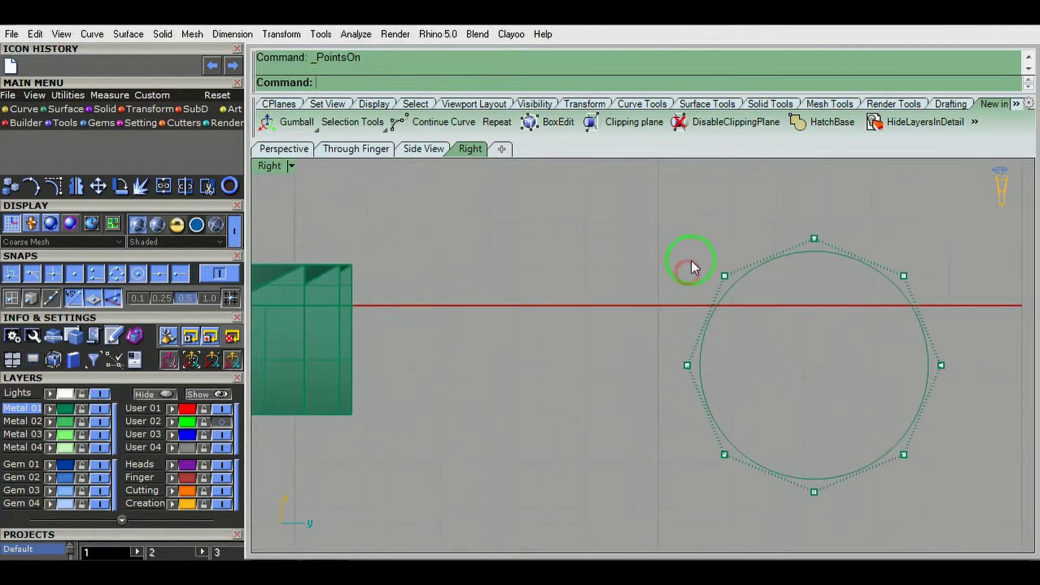
pyautogui.click(723, 353)
pyautogui.scroll(-1, 731, 496)
pyautogui.keyDown('shift'); pyautogui.click(686, 369); pyautogui.keyUp('shift')
pyautogui.keyDown('shift'); pyautogui.click(711, 427); pyautogui.keyUp('shift')
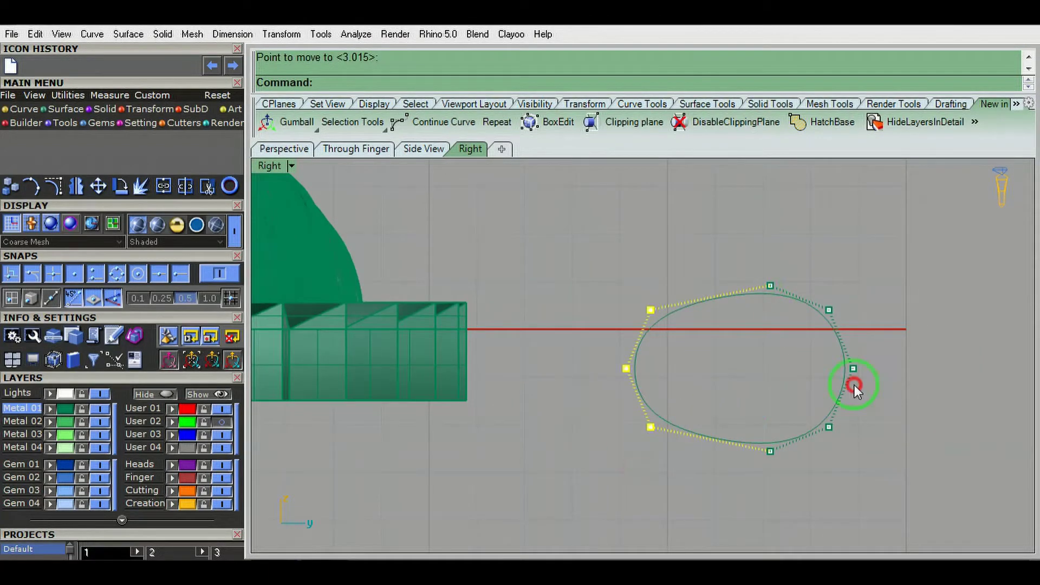
pyautogui.click(903, 482)
pyautogui.scroll(2, 696, 336)
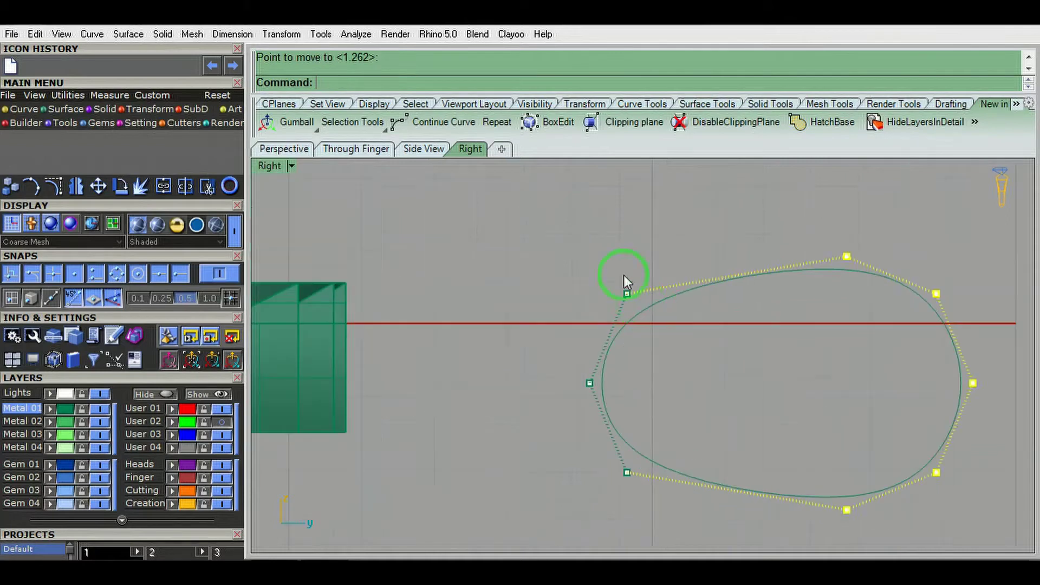
pyautogui.click(585, 383)
pyautogui.click(578, 416)
pyautogui.click(570, 394)
pyautogui.press('Escape')
# Step: Pipe the teardrop loop curve with a 0.5 radius
pyautogui.click(700, 407)
pyautogui.write('pipe')
pyautogui.press('Return')
pyautogui.write('0.5')
pyautogui.press('Return')
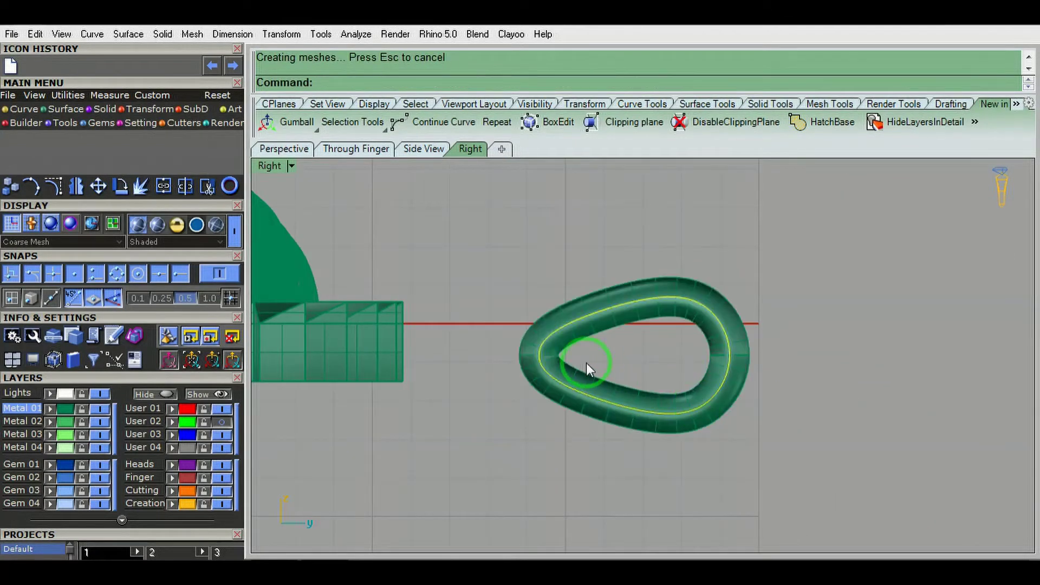
# Step: Refine the loop's points with further moves and scaling in wireframe
pyautogui.hotkey('ctrl', 'alt', 'w')
pyautogui.press('Return')
pyautogui.moveTo(515, 449); pyautogui.dragTo(453, 445, button='right')
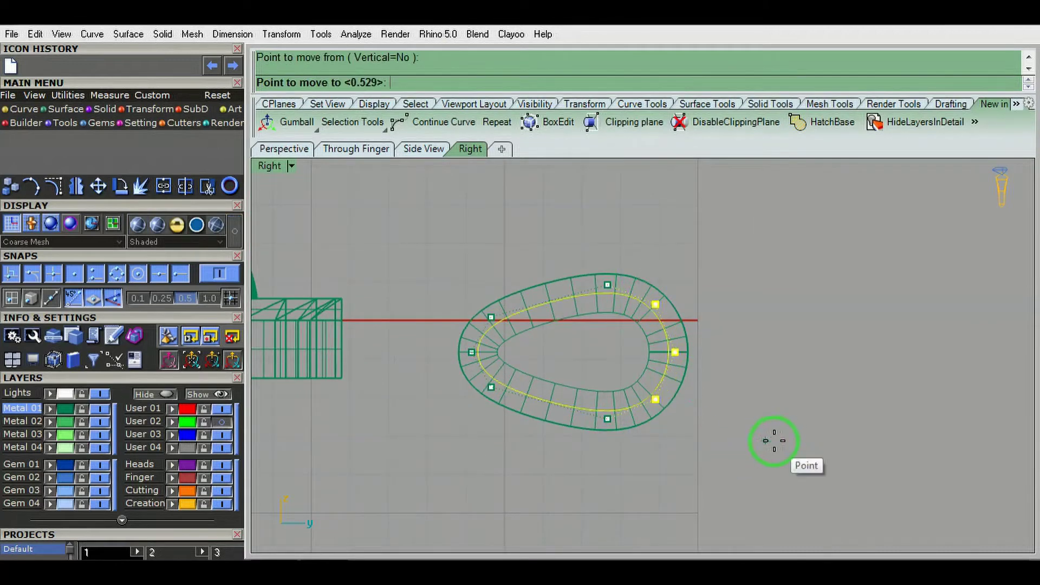
pyautogui.scroll(3, 774, 441)
pyautogui.click(820, 432)
pyautogui.press('Return')
pyautogui.scroll(-3, 832, 423)
pyautogui.click(833, 424)
pyautogui.press('Return')
# Step: Start a new circle centred on the stem's bottom end in the Top view
pyautogui.press('Return')
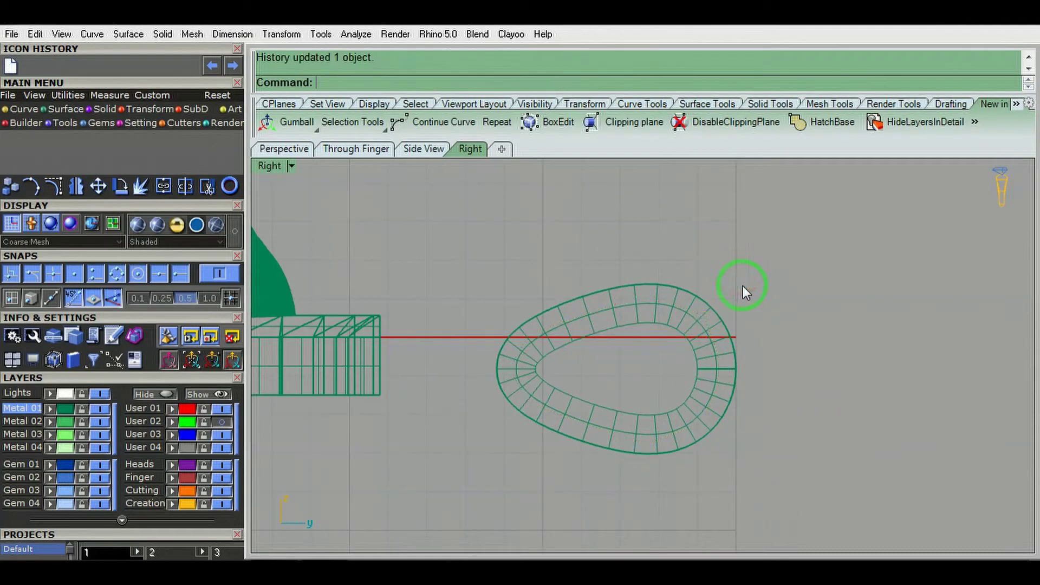
pyautogui.hotkey('ctrl', 'F1')
pyautogui.write('circle')
pyautogui.press('Return')
pyautogui.scroll(3, 631, 355)
pyautogui.click(628, 396)
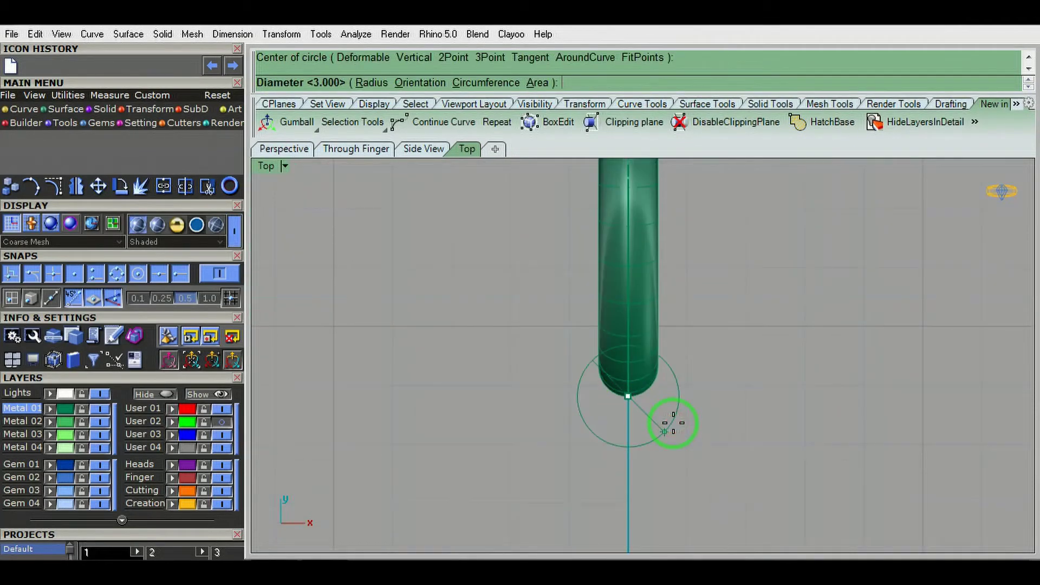
# Step: Make a jump ring from a small offset circle piped into a tube, deleting the curves
pyautogui.click(662, 425)
pyautogui.write('offset')
pyautogui.press('Return')
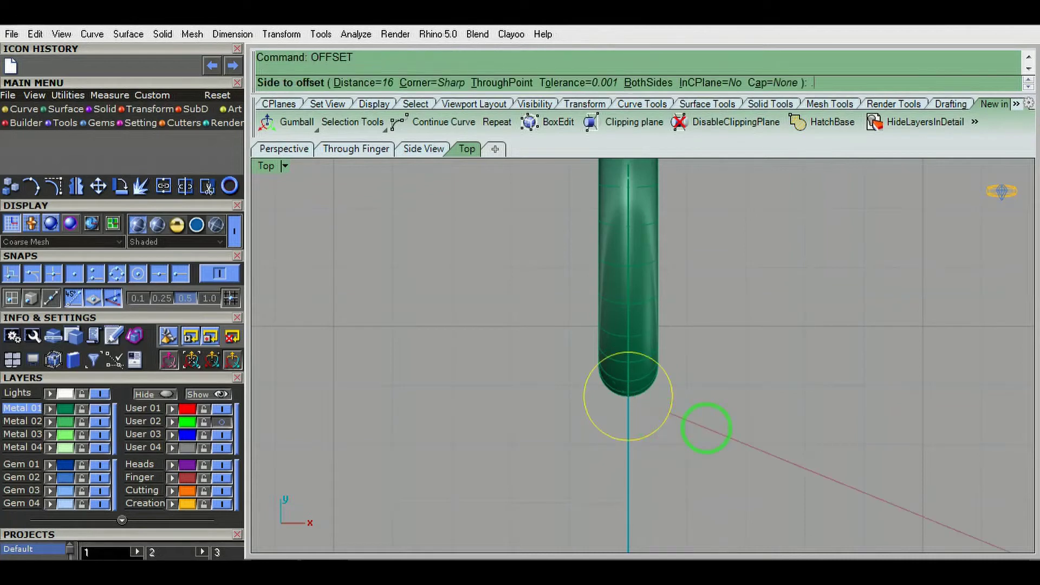
pyautogui.click(696, 431)
pyautogui.write('pipe')
pyautogui.press('Return')
pyautogui.press('Return')
pyautogui.press('Return')
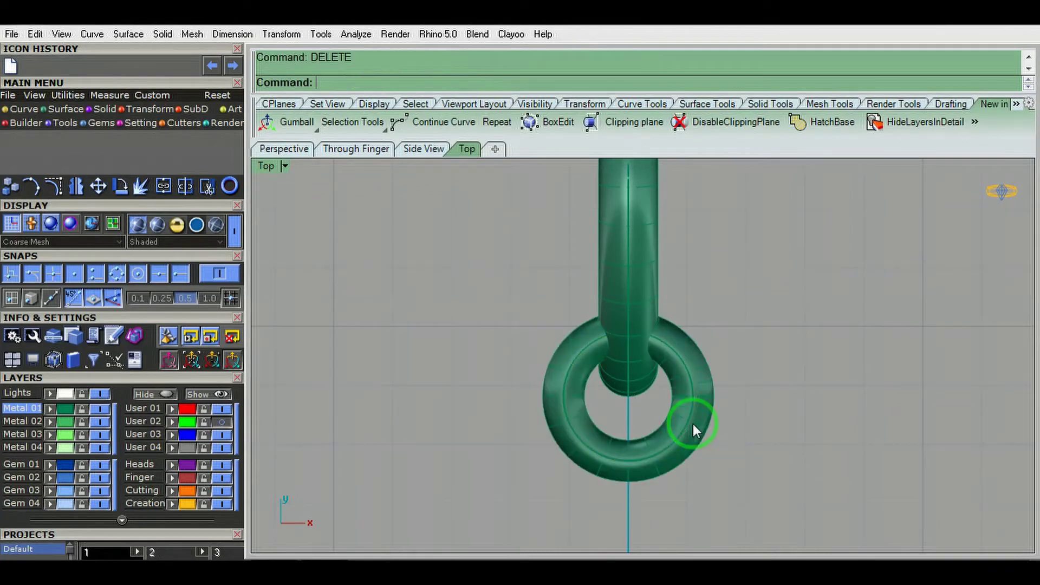
pyautogui.scroll(-3, 693, 423)
pyautogui.press('Delete')
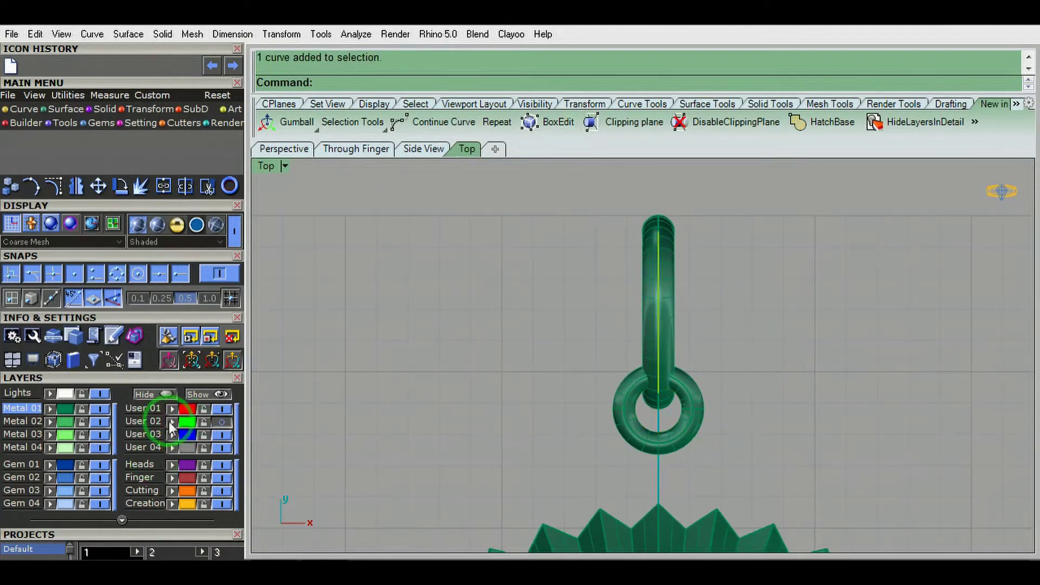
# Step: Move the jump ring into position using the front and right views
pyautogui.hotkey('ctrl', 'F2')
pyautogui.hotkey('ctrl', 'F3')
pyautogui.scroll(2, 611, 346)
pyautogui.press('m')
pyautogui.press('Return')
pyautogui.click(575, 300)
pyautogui.click(943, 371)
pyautogui.scroll(-3, 867, 380)
pyautogui.press('Return')
pyautogui.click(970, 485)
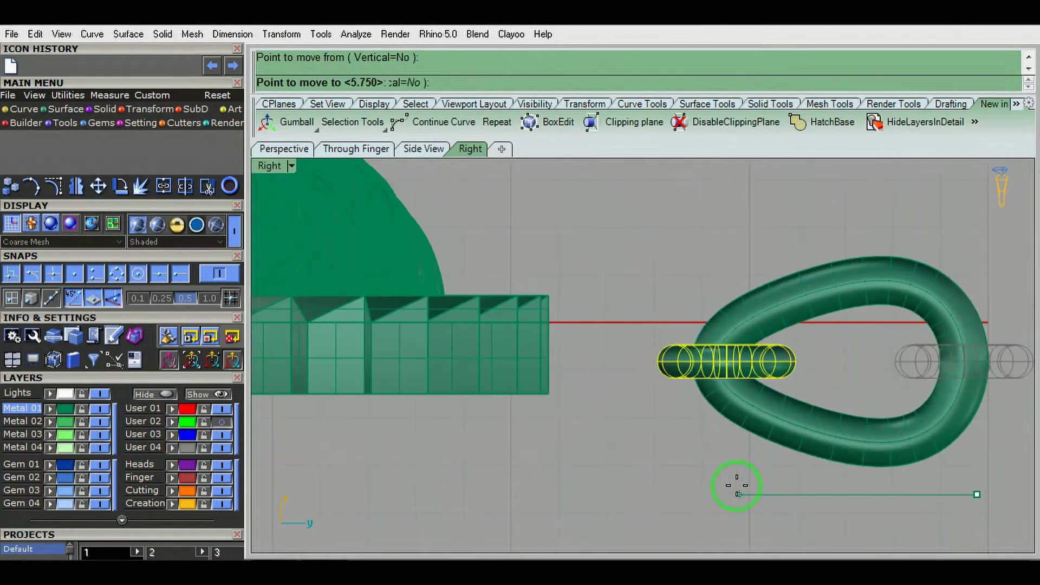
pyautogui.click(738, 488)
# Step: Reposition the jump ring until it sits against the bail loop
pyautogui.hotkey('ctrl', 'F1')
pyautogui.rightClick(817, 325)
pyautogui.click(818, 325)
pyautogui.press('Escape')
pyautogui.click(571, 320)
pyautogui.rightClick(770, 285)
pyautogui.click(770, 307)
pyautogui.hotkey('ctrl', 'F3')
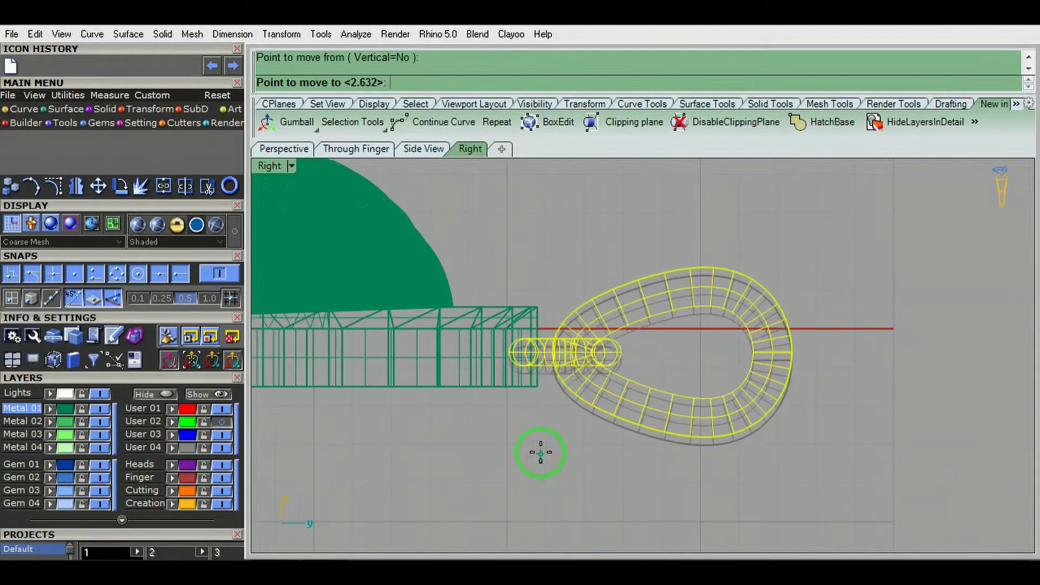
pyautogui.click(541, 447)
# Step: Try another move on the ring, then delete it to redo it
pyautogui.hotkey('ctrl', 'alt', 's')
pyautogui.click(557, 418)
pyautogui.rightClick(564, 433)
pyautogui.click(573, 450)
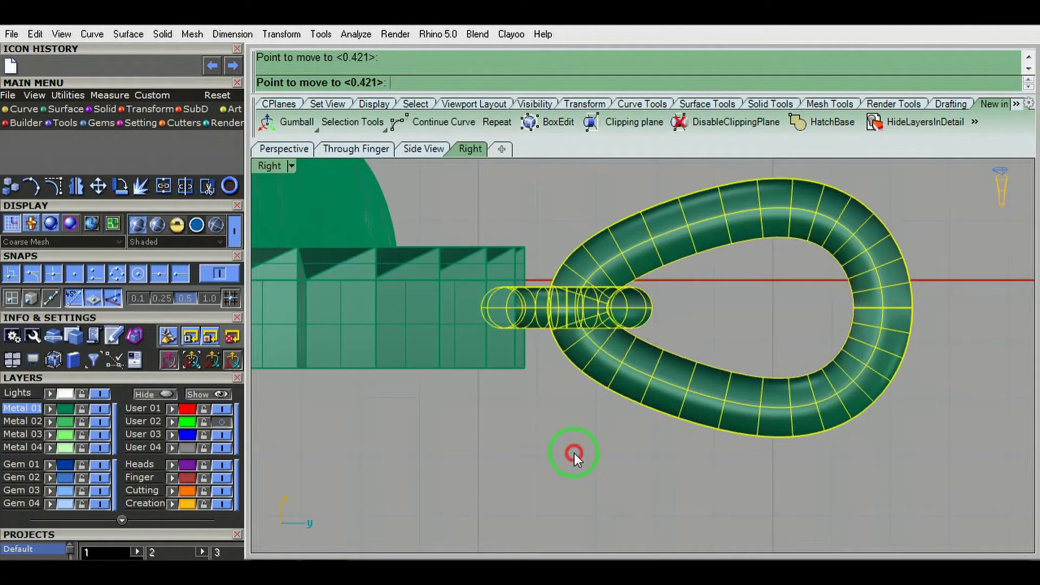
pyautogui.hotkey('ctrl', 'F1')
pyautogui.click(647, 428)
pyautogui.scroll(5, 657, 348)
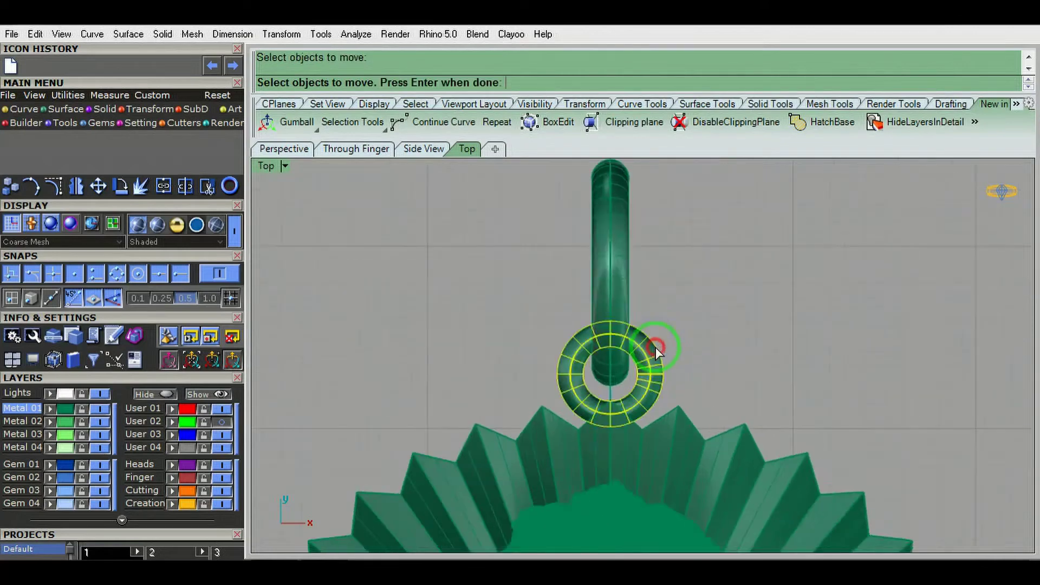
pyautogui.scroll(3, 596, 454)
pyautogui.write('D')
pyautogui.press('Delete')
# Step: Draw a 1.2-diameter circle on the top star point, offset it 0.35 and pipe it
pyautogui.scroll(3, 587, 444)
pyautogui.click(554, 416)
pyautogui.write('1.2')
pyautogui.press('Return')
pyautogui.write('offset')
pyautogui.press('Return')
pyautogui.write('0.')
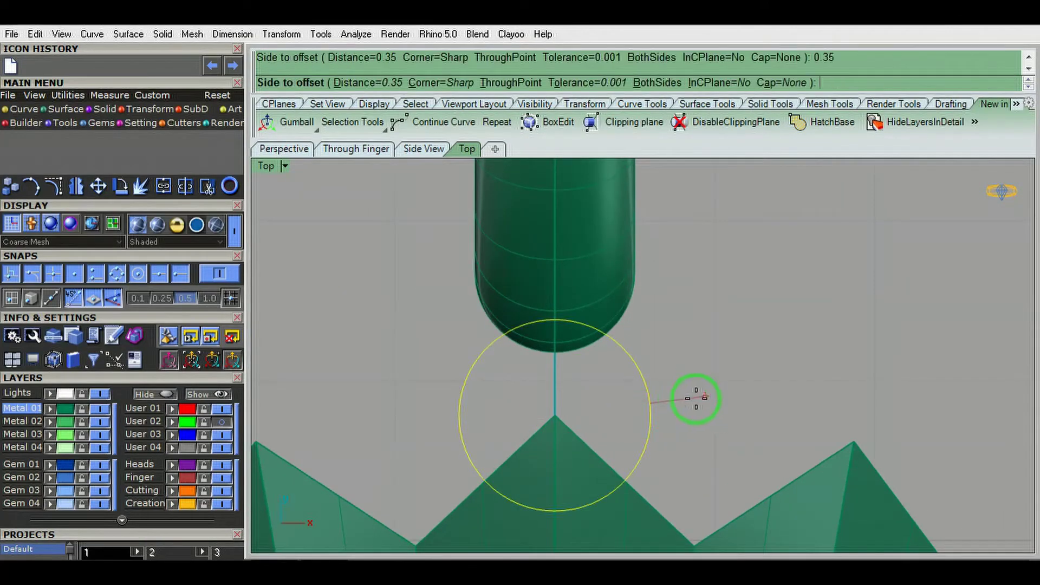
pyautogui.click(697, 398)
pyautogui.press('Return')
# Step: Merge the ring's surfaces and move the ring to the loop's far side
pyautogui.hotkey('ctrl', 'F3')
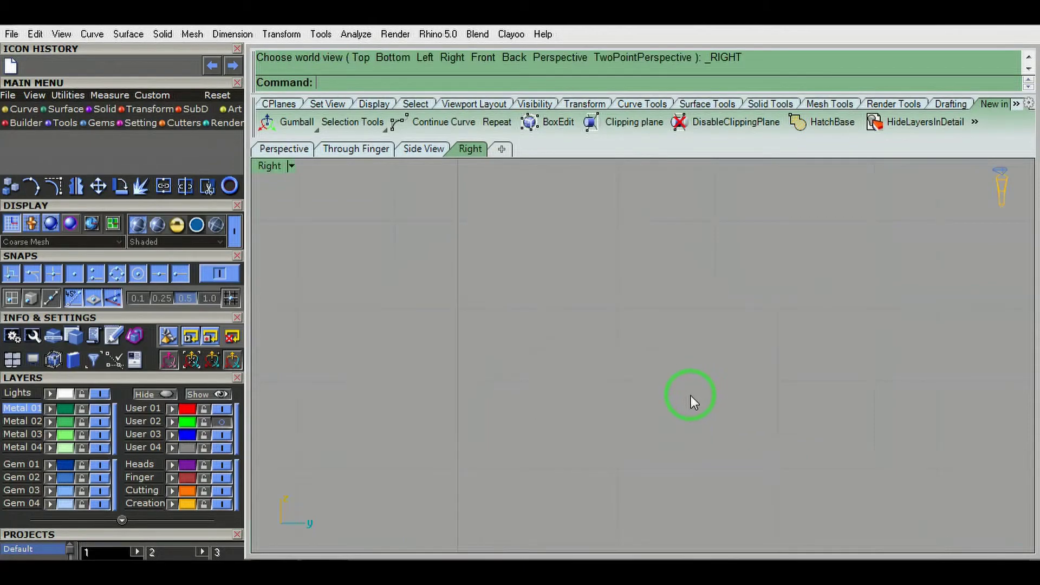
pyautogui.scroll(-3, 691, 396)
pyautogui.write('mergesrf')
pyautogui.press('Return')
pyautogui.press('Escape')
pyautogui.click(666, 472)
pyautogui.rightClick(780, 461)
pyautogui.click(758, 434)
pyautogui.click(900, 445)
pyautogui.hotkey('ctrl', 'F2')
# Step: Centre the ring under the bail in its final position
pyautogui.click(840, 212)
pyautogui.scroll(3, 620, 308)
pyautogui.hotkey('ctrl', 'alt', 'w')
pyautogui.press('Return')
pyautogui.click(810, 240)
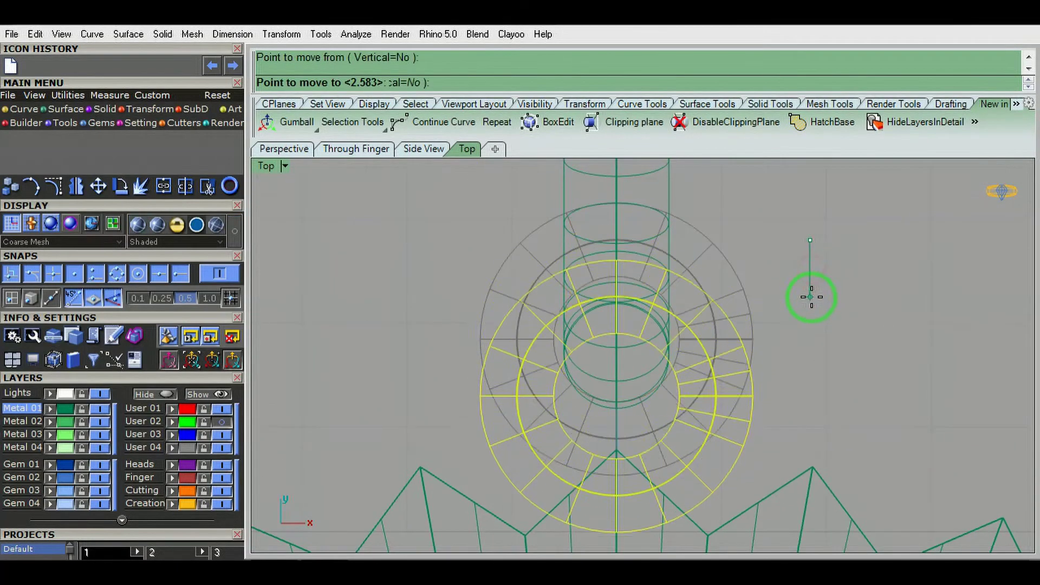
pyautogui.click(772, 274)
pyautogui.press('Return')
pyautogui.click(665, 304)
pyautogui.click(667, 310)
pyautogui.scroll(-3, 622, 311)
# Step: Save the model and preview the whole pendant in Rendered display
pyautogui.hotkey('ctrl', 's')
pyautogui.scroll(-2, 638, 274)
pyautogui.hotkey('ctrl', 'a')
pyautogui.press('Escape')
pyautogui.hotkey('ctrl', 'shift', 'e')
pyautogui.hotkey('ctrl', 'alt', 'r')
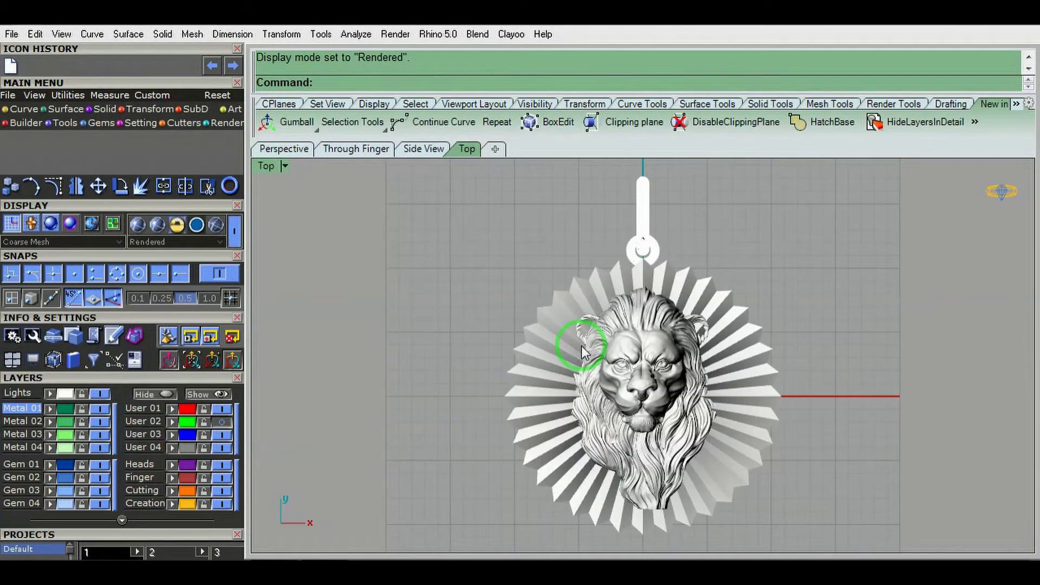
# Step: Set Assign material by to Object in Properties and return to Shaded display
pyautogui.press('F3')
pyautogui.moveTo(416, 304); pyautogui.dragTo(351, 311, button='right')
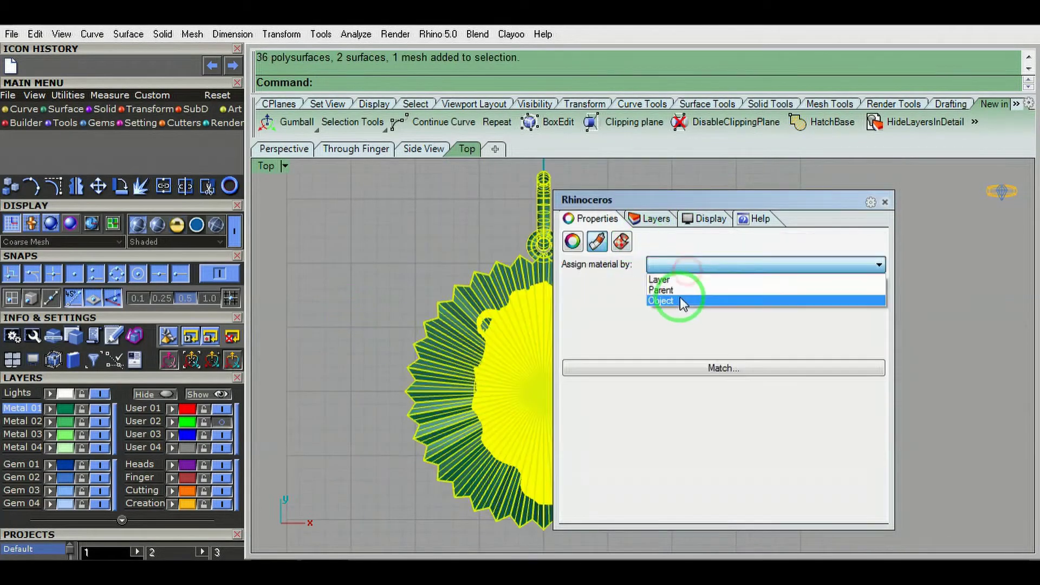
pyautogui.click(886, 204)
pyautogui.hotkey('ctrl', 'alt', 's')
# Step: Orbit to inspect the pendant from the side, then fit it in the Top view
pyautogui.hotkey('ctrl', 'F3')
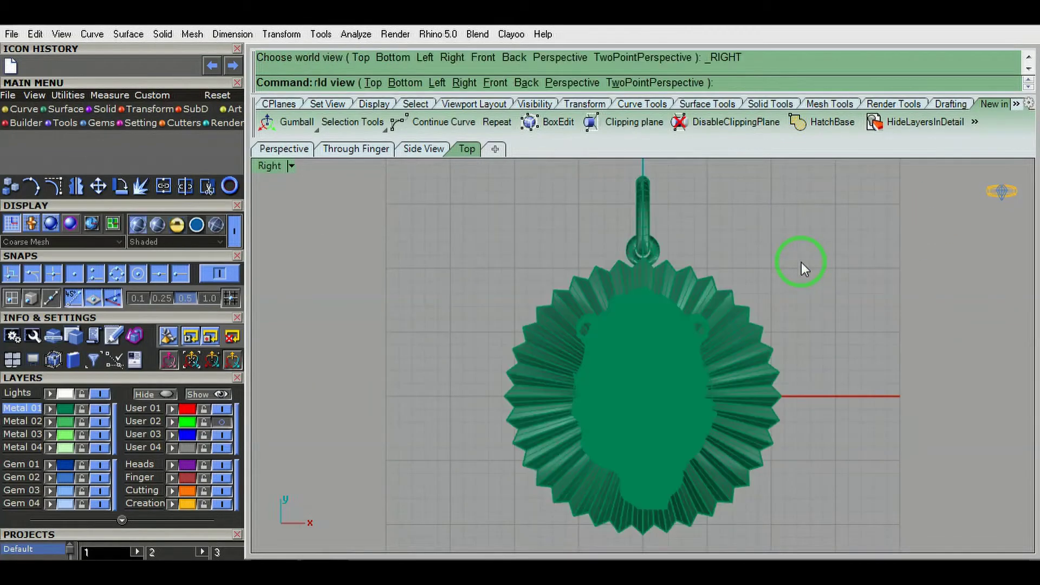
pyautogui.keyDown('ctrl'); pyautogui.keyDown('shift'); pyautogui.moveTo(731, 245); pyautogui.dragTo(892, 441, button='right'); pyautogui.keyUp('shift'); pyautogui.keyUp('ctrl')
pyautogui.hotkey('ctrl', 'F1')
pyautogui.hotkey('ctrl', 'F3')
pyautogui.moveTo(693, 241)
pyautogui.keyDown('ctrl'); pyautogui.keyDown('shift'); pyautogui.mouseDown(button='right')
pyautogui.moveTo(703, 401)
pyautogui.moveTo(838, 448)
pyautogui.mouseUp(button='right'); pyautogui.keyUp('shift'); pyautogui.keyUp('ctrl')
pyautogui.hotkey('ctrl', 'F1')
pyautogui.hotkey('ctrl', 'shift', 'e')
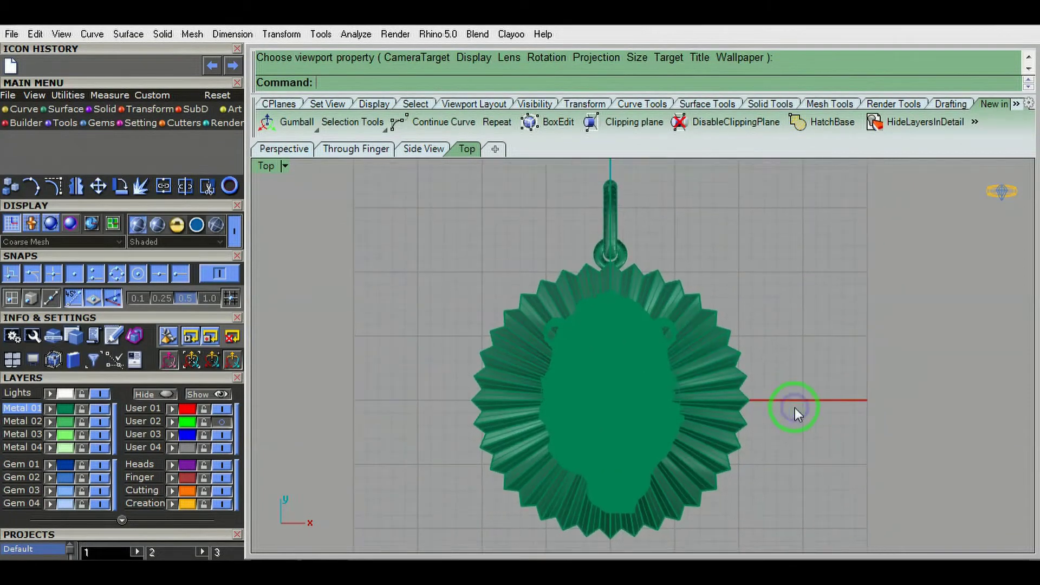
pyautogui.scroll(-3, 795, 411)
pyautogui.scroll(2, 778, 400)
pyautogui.click(225, 123)
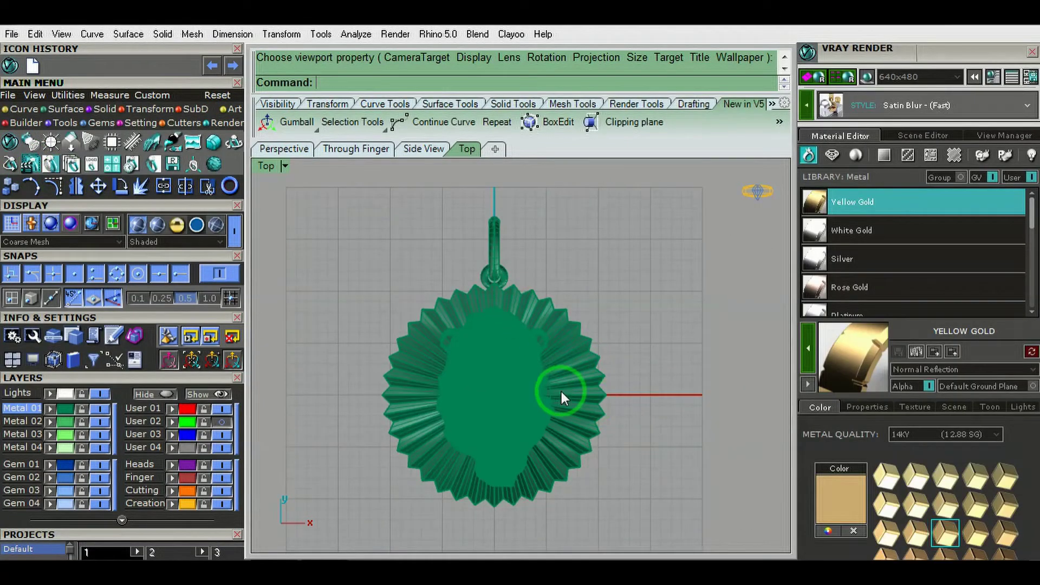
# Step: Apply the Yellow Gold (14KY) material to the whole pendant and show the rendered preview
pyautogui.click(562, 391)
pyautogui.click(849, 368)
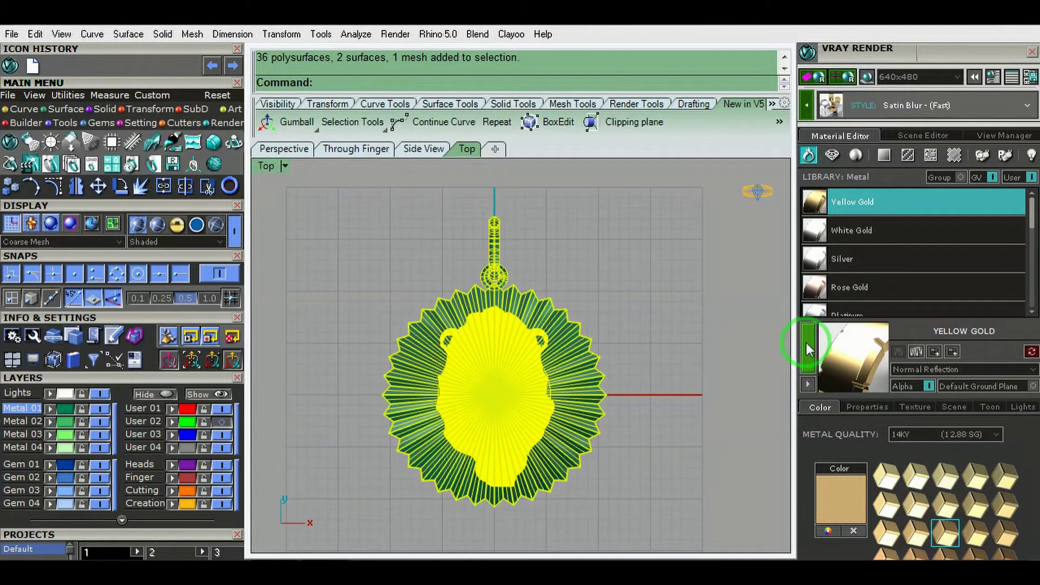
pyautogui.click(719, 454)
pyautogui.click(866, 77)
# Step: Drop the whole pendant onto the ground line in front view, keeping Yellow Gold selected
pyautogui.hotkey('ctrl', 'a')
pyautogui.hotkey('ctrl', 'F2')
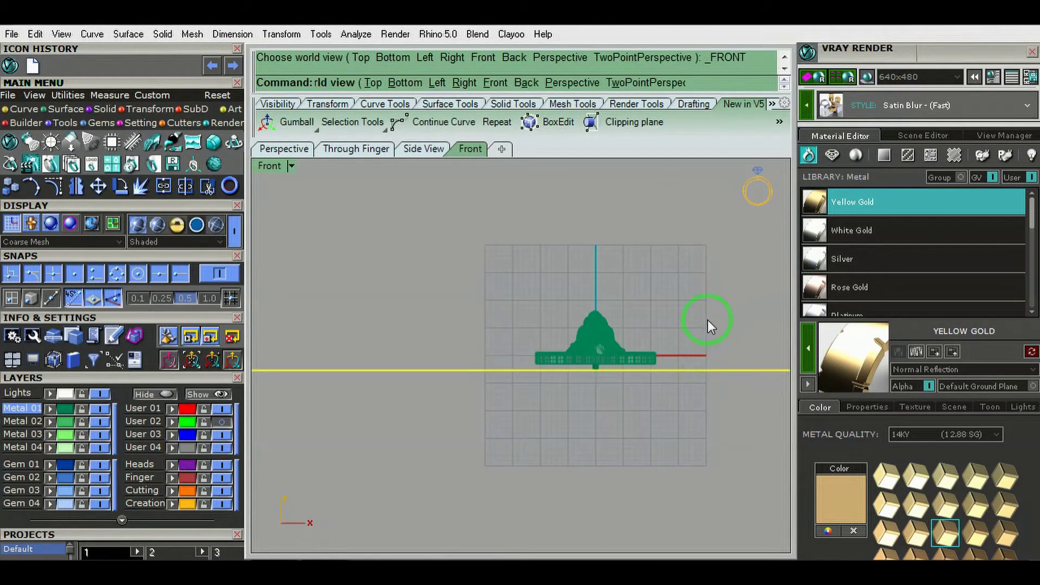
pyautogui.click(719, 419)
pyautogui.click(716, 486)
pyautogui.hotkey('ctrl', 'F1')
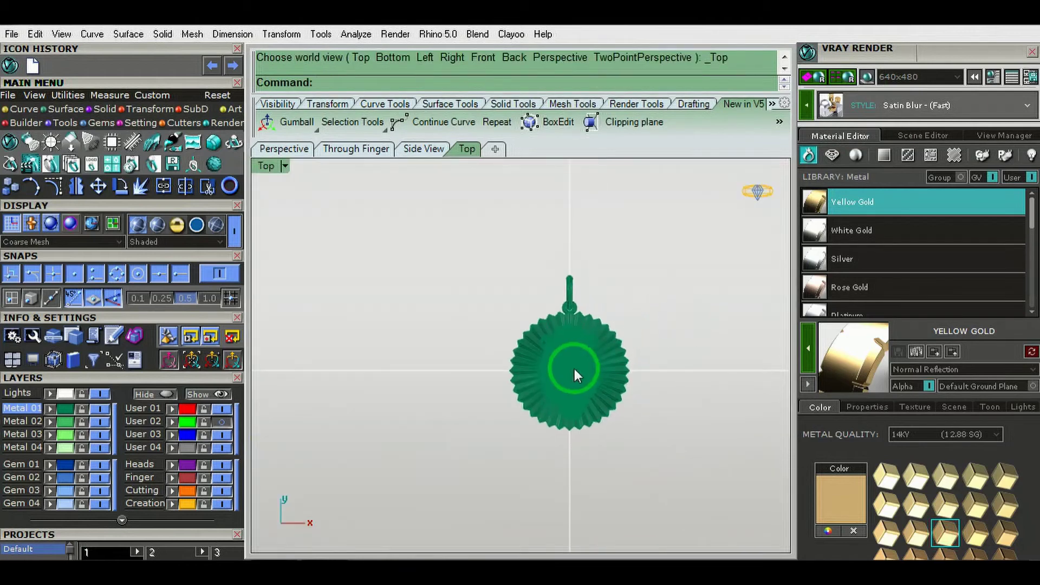
pyautogui.scroll(5, 576, 367)
pyautogui.click(834, 202)
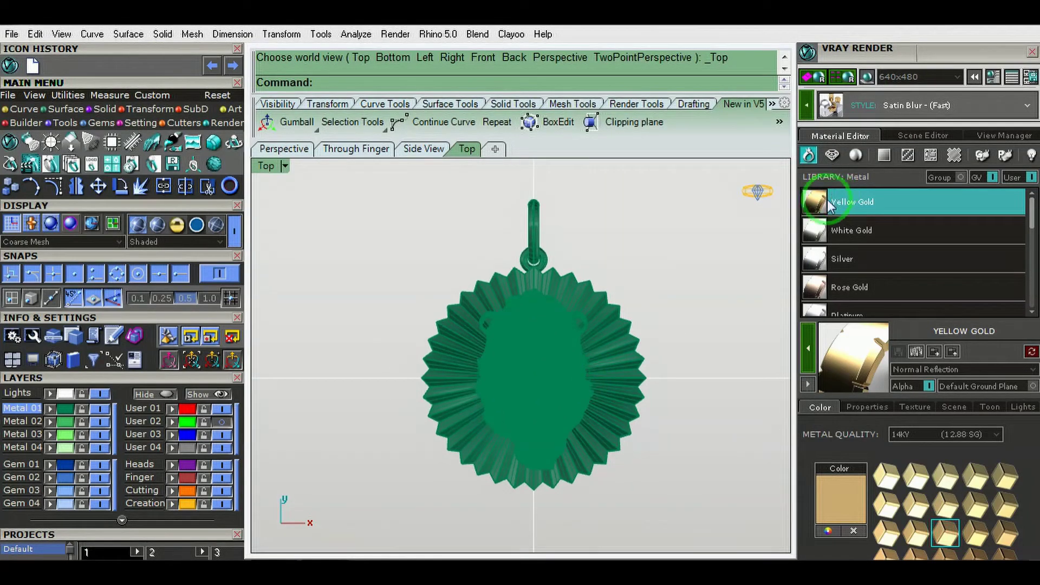
# Step: Browse the ground plane colours and choose White Reflective Blur for the ground
pyautogui.click(886, 156)
pyautogui.click(909, 156)
pyautogui.moveTo(1021, 244)
pyautogui.mouseDown()
pyautogui.moveTo(1029, 271)
pyautogui.moveTo(1019, 287)
pyautogui.mouseUp()
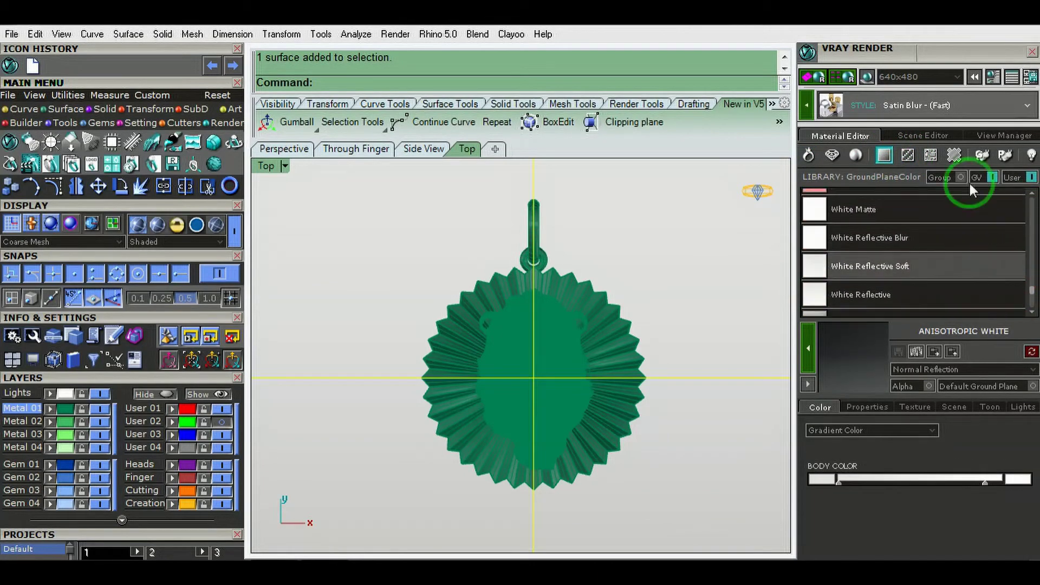
pyautogui.click(954, 105)
pyautogui.click(953, 523)
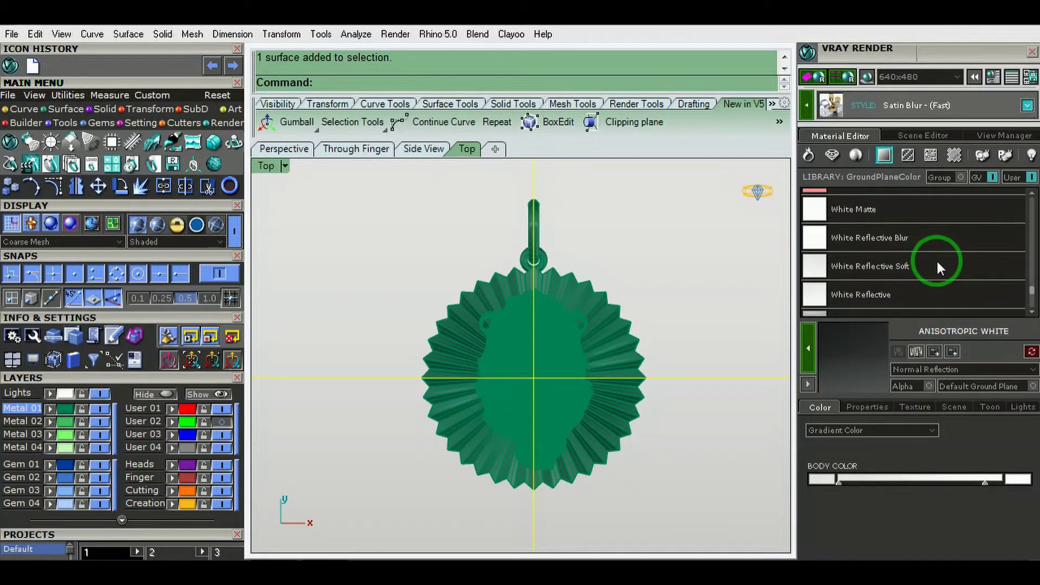
pyautogui.moveTo(1032, 233); pyautogui.dragTo(1027, 283)
pyautogui.click(922, 255)
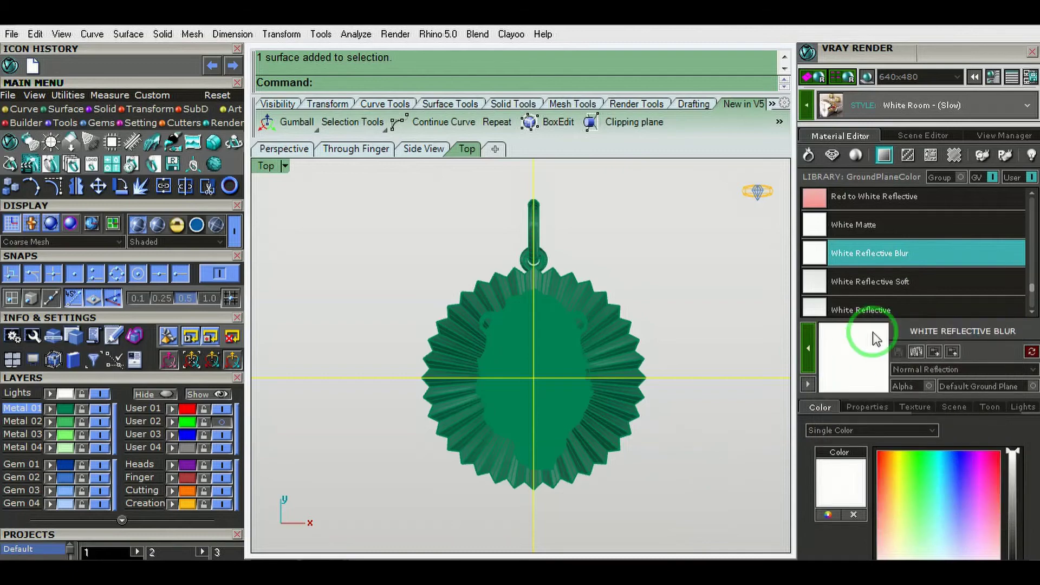
# Step: Set the V-Ray render style to Satin Blur (Fast)
pyautogui.click(921, 105)
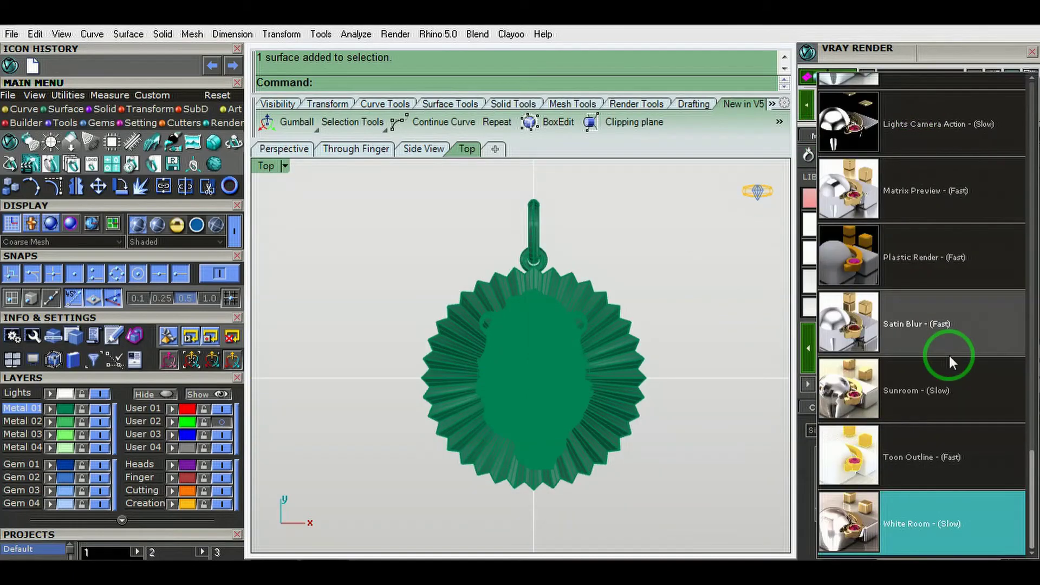
pyautogui.click(960, 336)
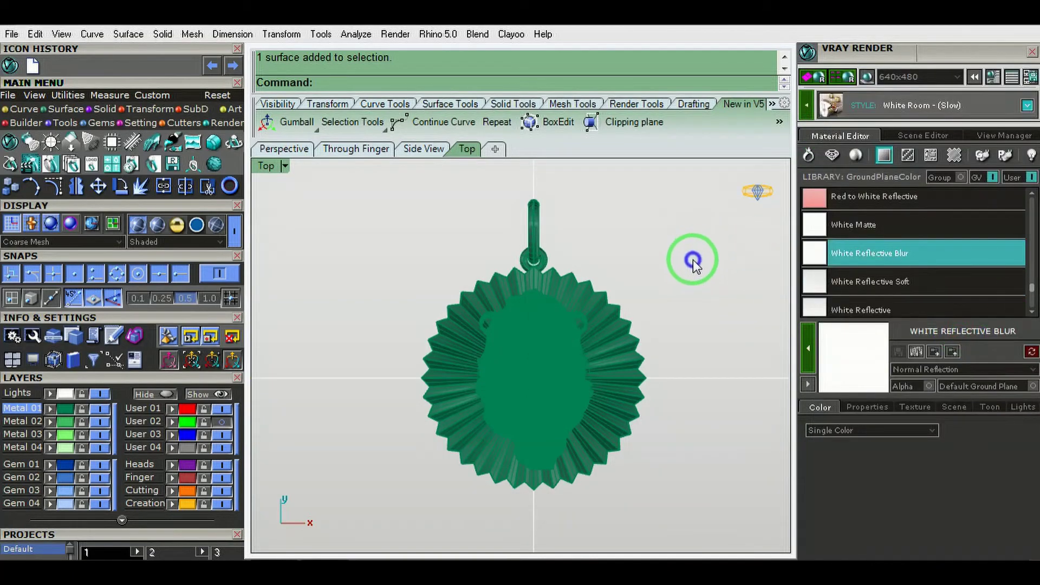
pyautogui.scroll(2, 664, 281)
pyautogui.scroll(-1, 678, 282)
pyautogui.scroll(1, 689, 271)
pyautogui.scroll(1, 731, 268)
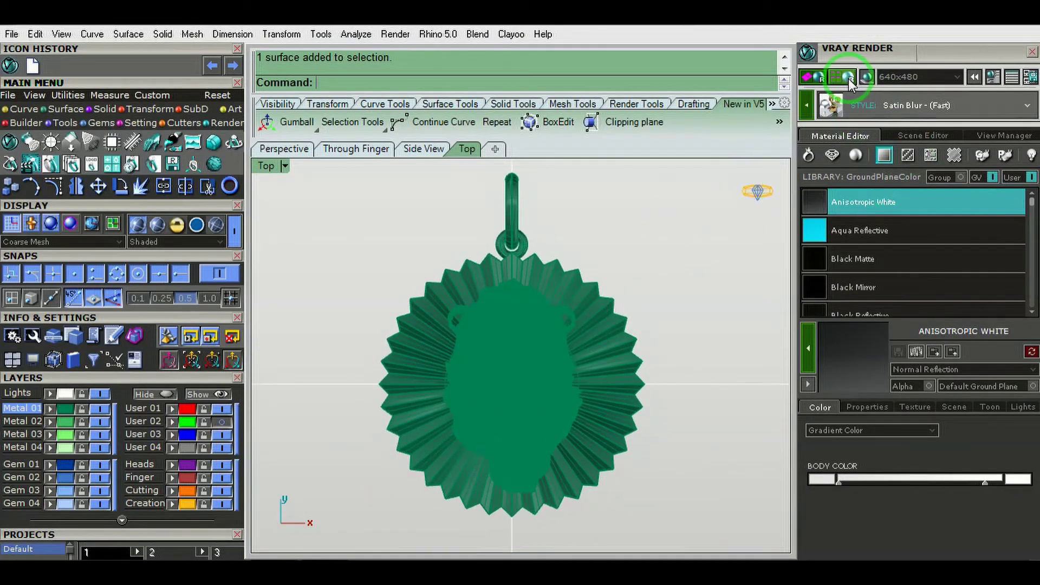
# Step: Start the V-Ray render of the gold pendant from the VRAY RENDER panel
pyautogui.click(847, 78)
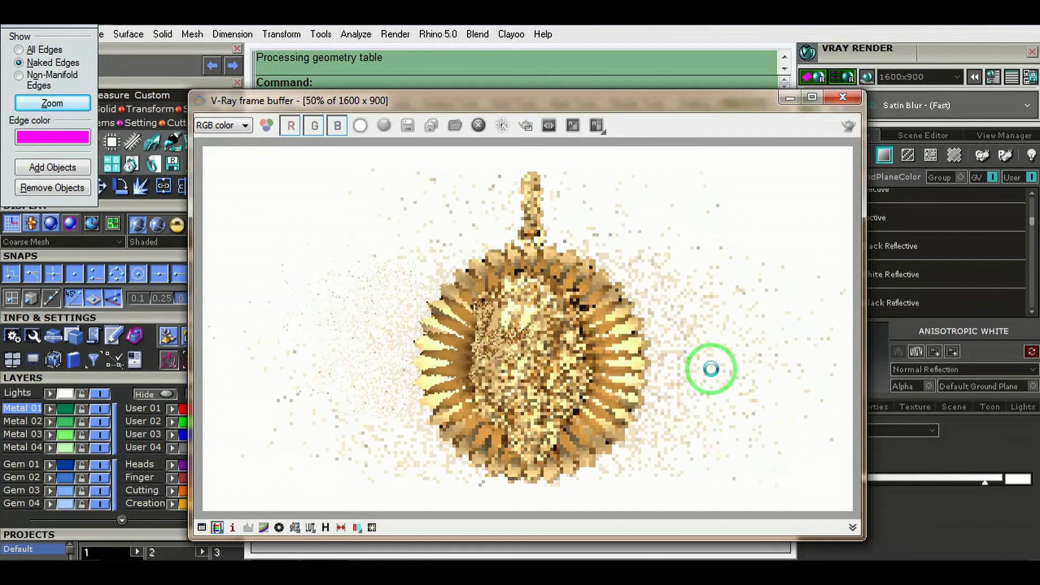